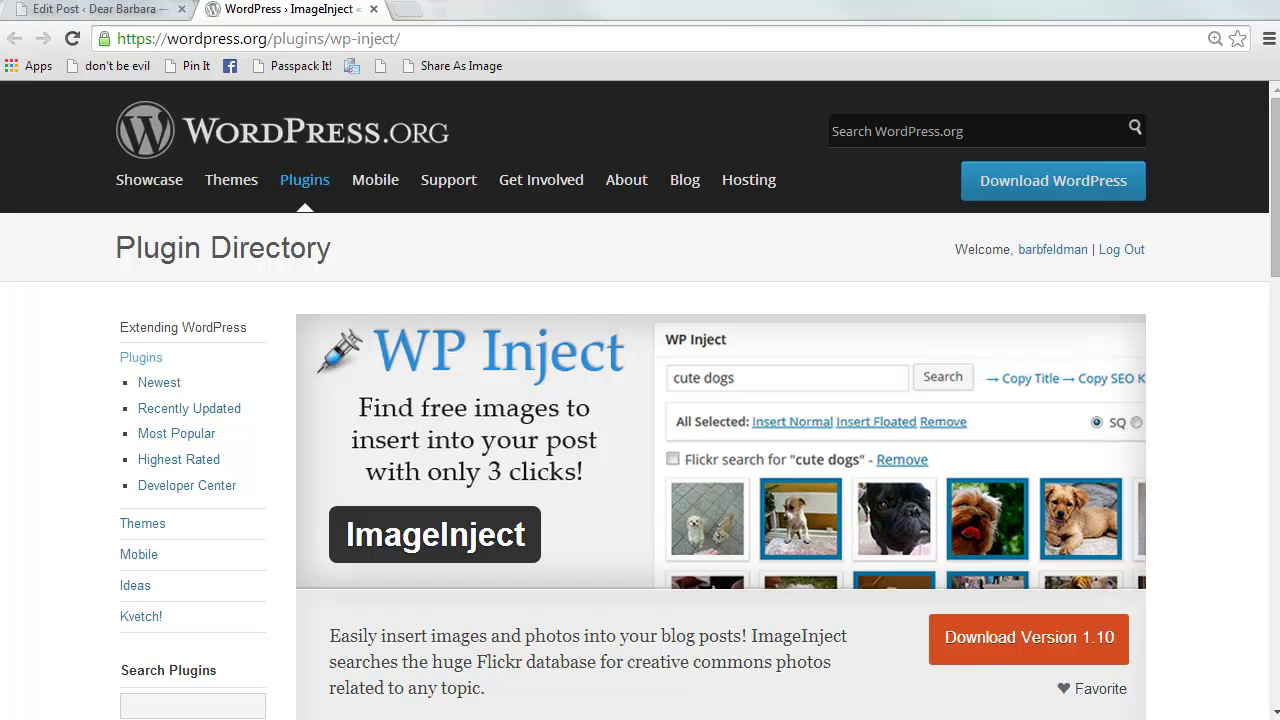
- Switch back to the 'Edit Post ‹ Dear Barbara' tab to edit 'Dogs Are Funny!'
click(100, 10)
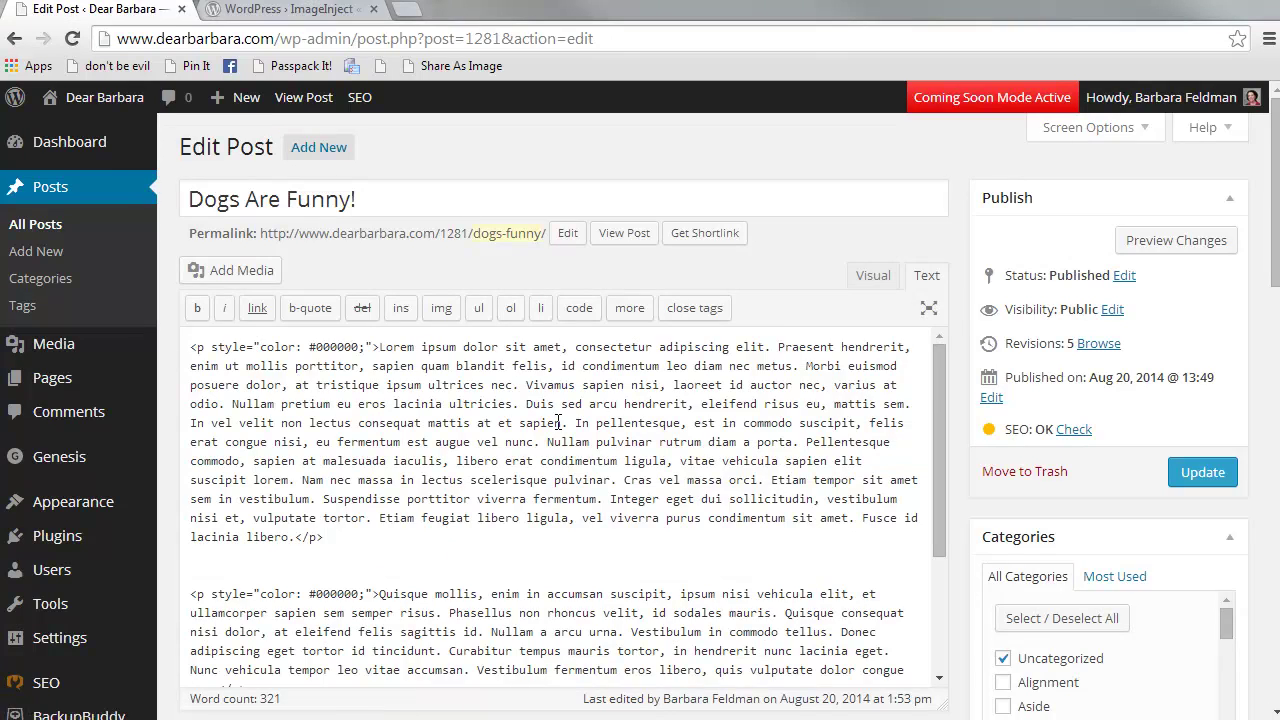
key(ctrl+Tab)
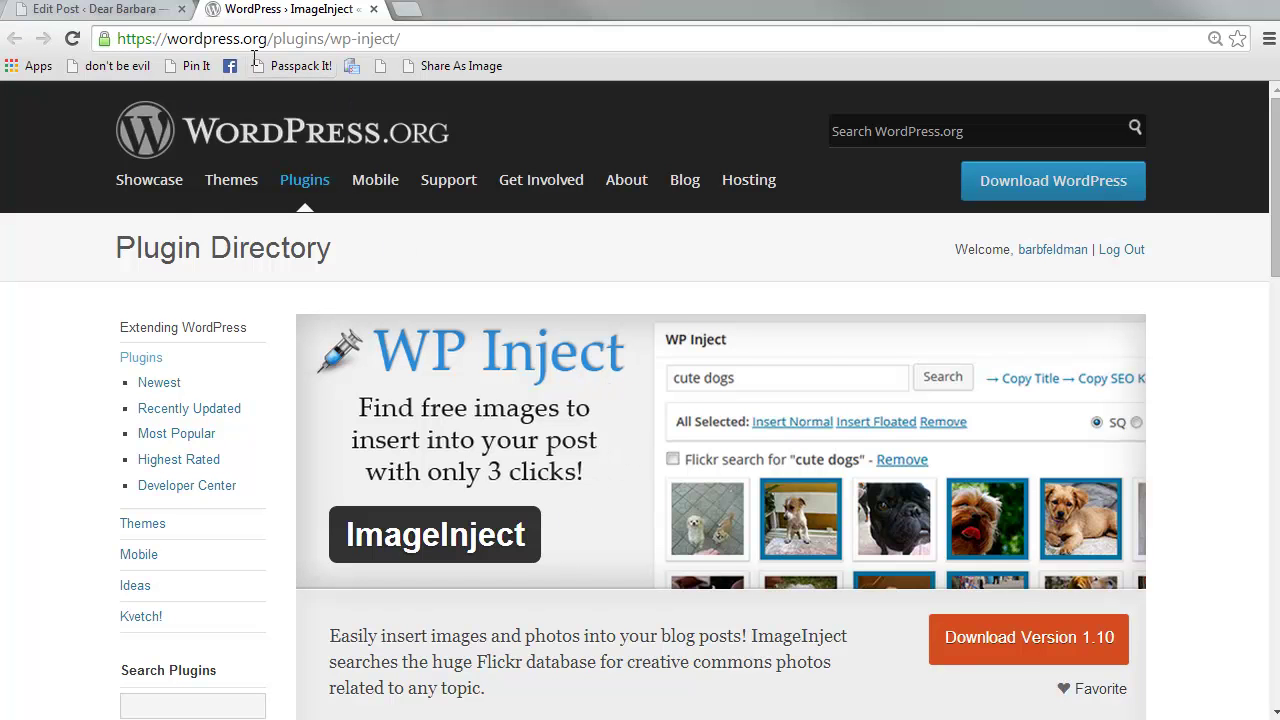
click(72, 10)
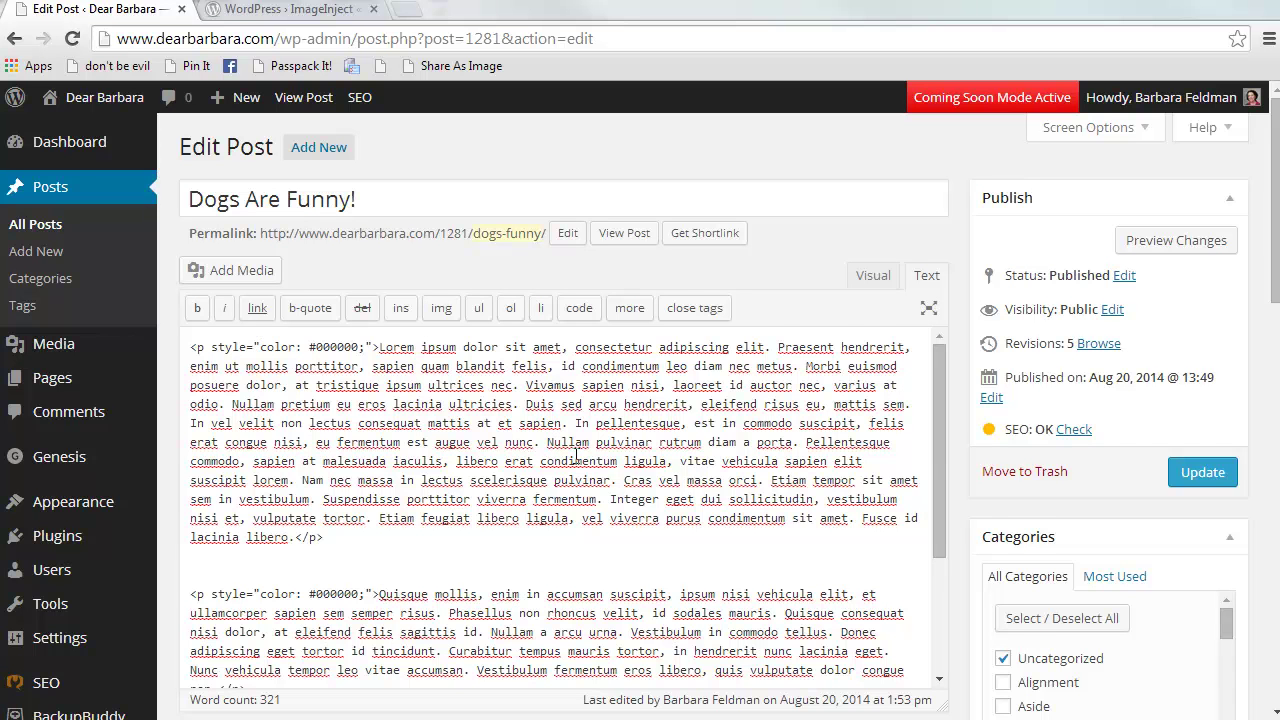
- Drag the ImageInject – Find Free Images box up from the page bottom to just under the post editor
scroll(576, 456, down, 8)
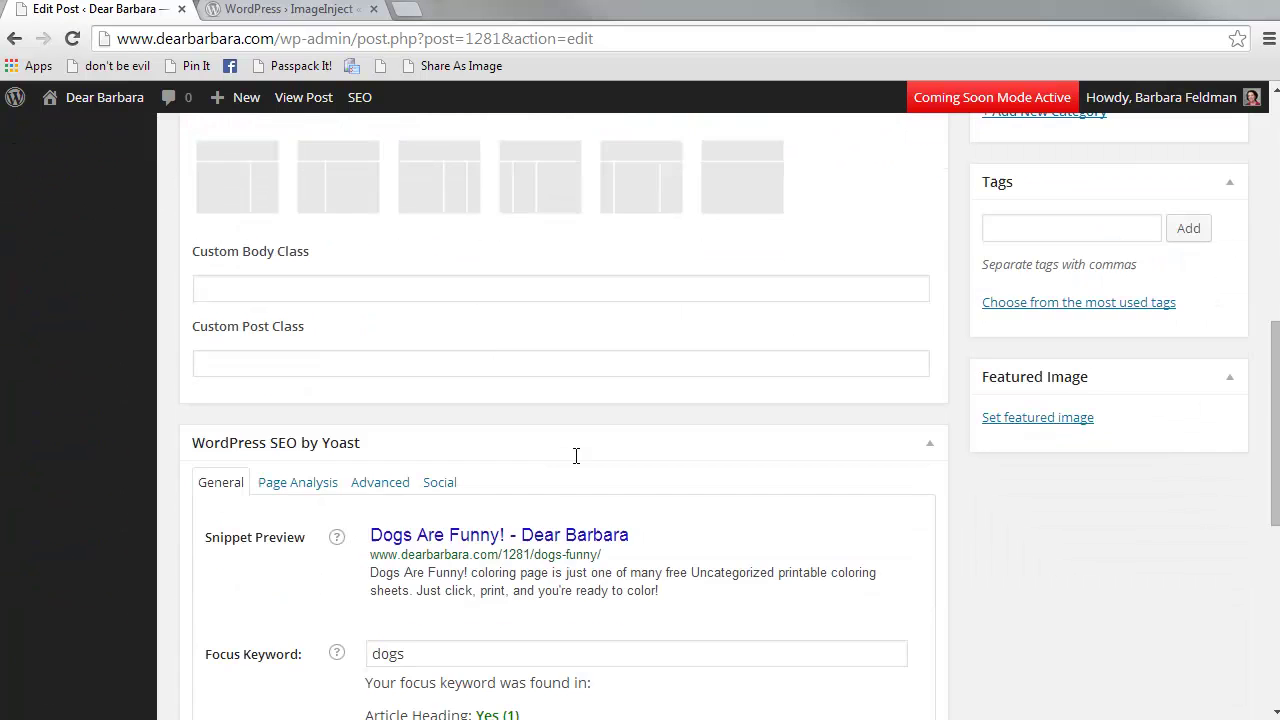
scroll(576, 456, down, 5)
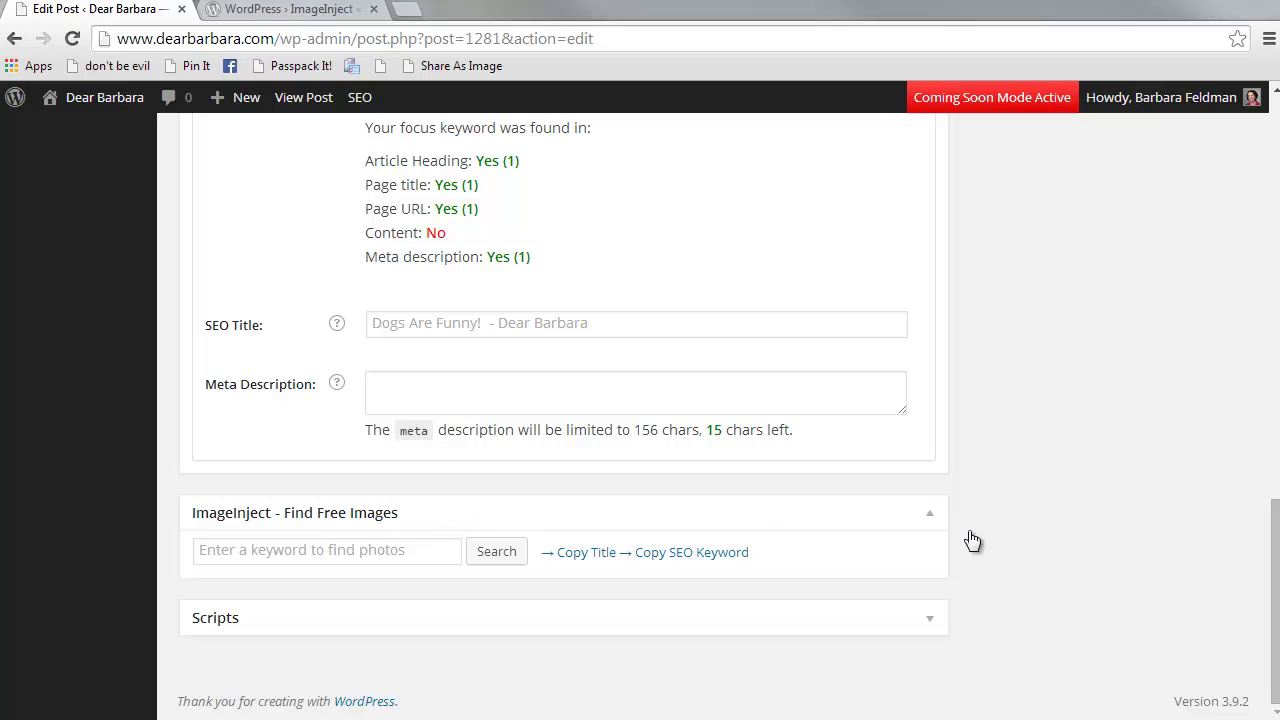
drag(539, 516, 543, 418)
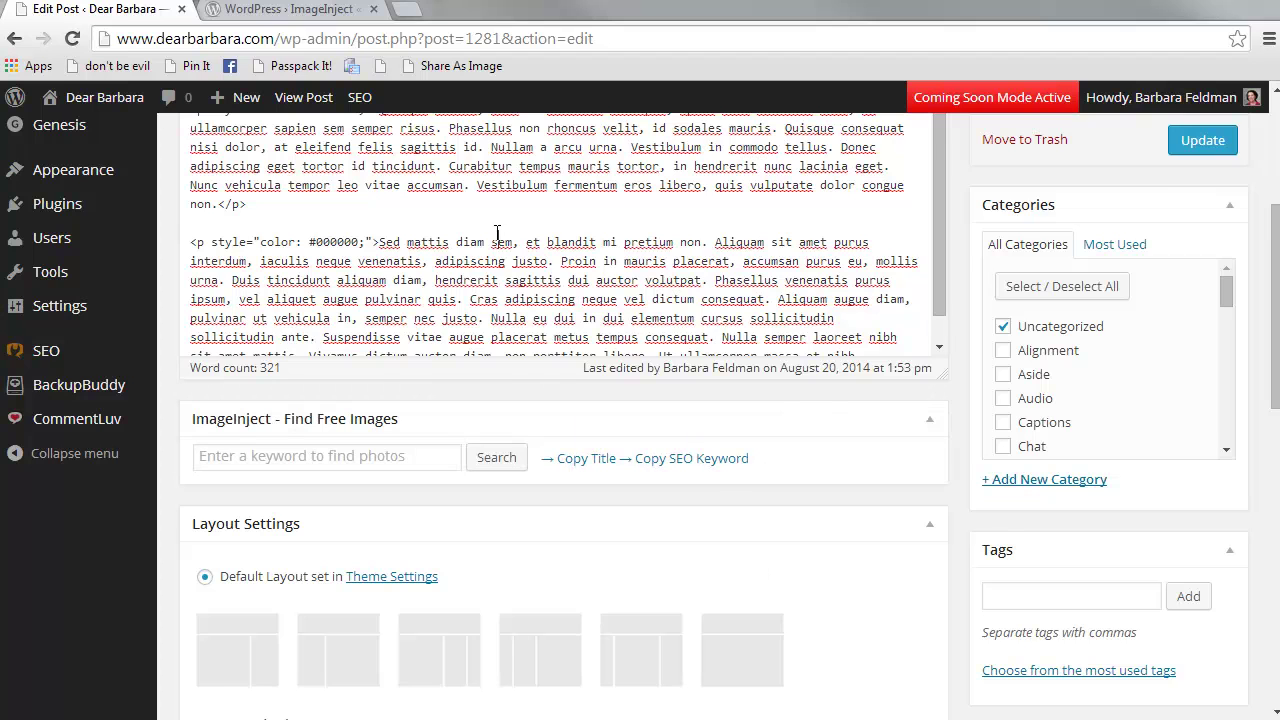
- Search ImageInject for free images using the keyword 'dog'
scroll(570, 285, up, 6)
scroll(575, 300, down, 8)
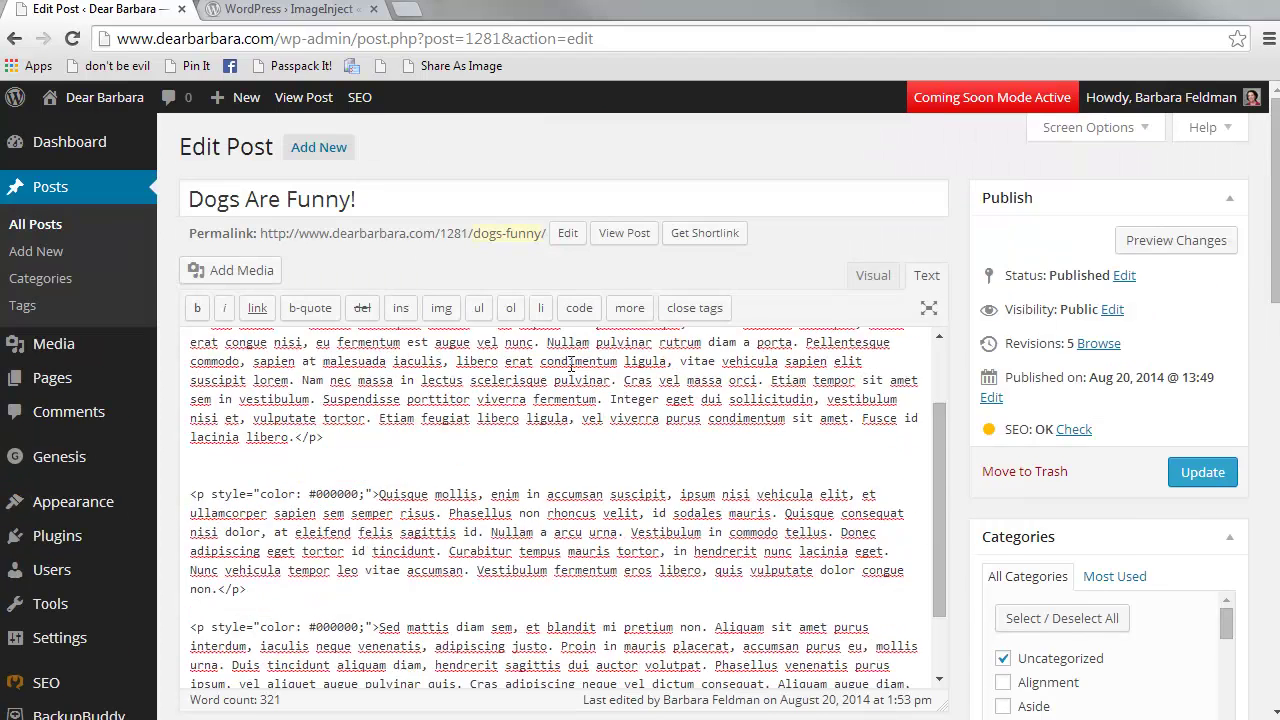
click(356, 398)
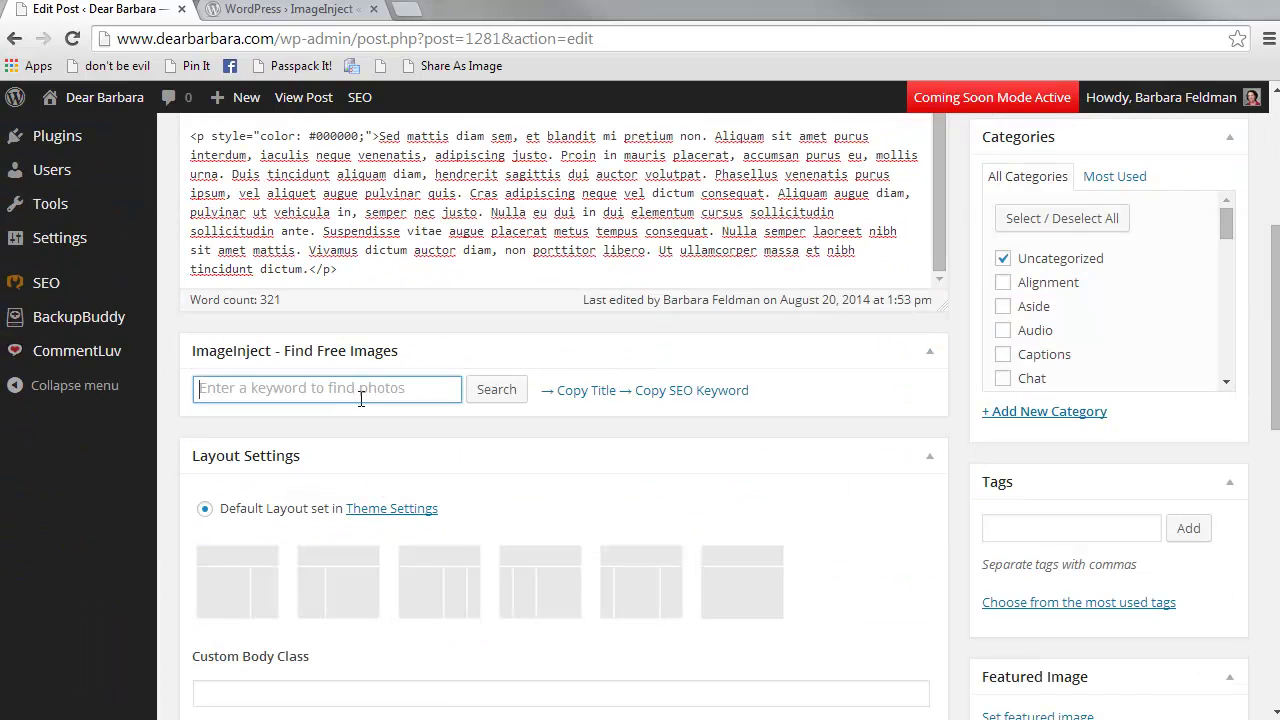
text(dog)
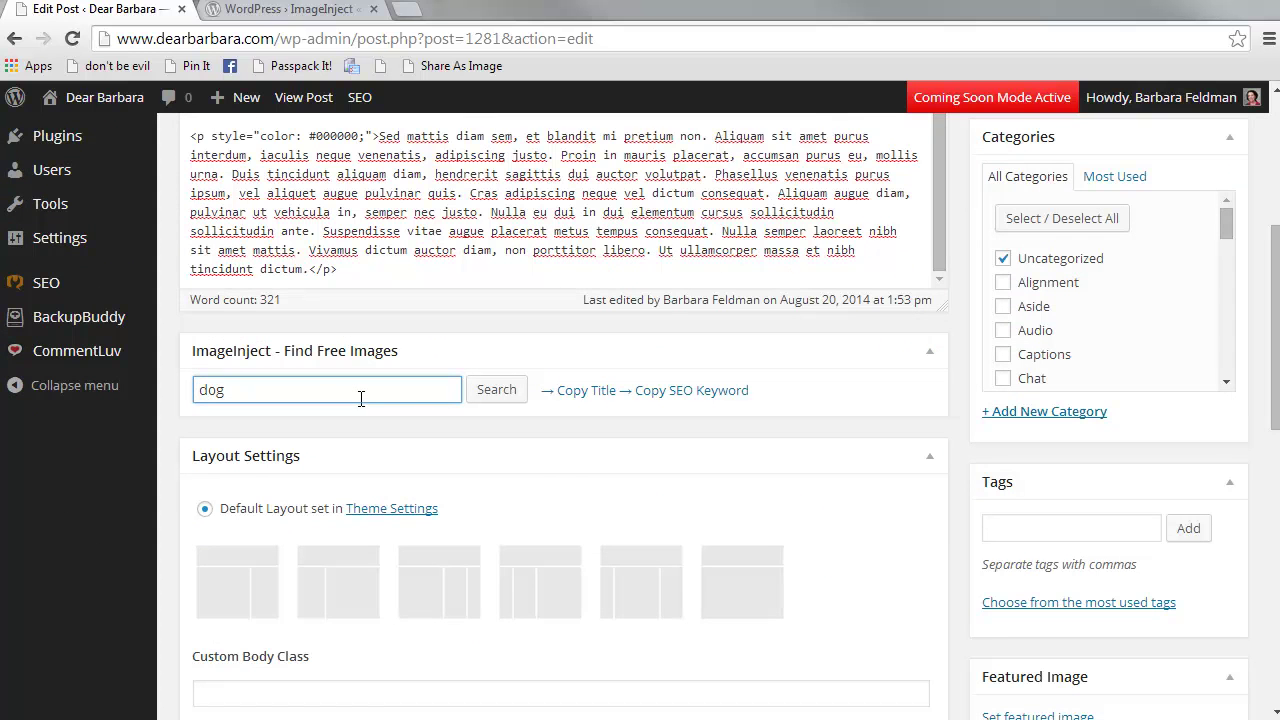
mouse_move(512, 388)
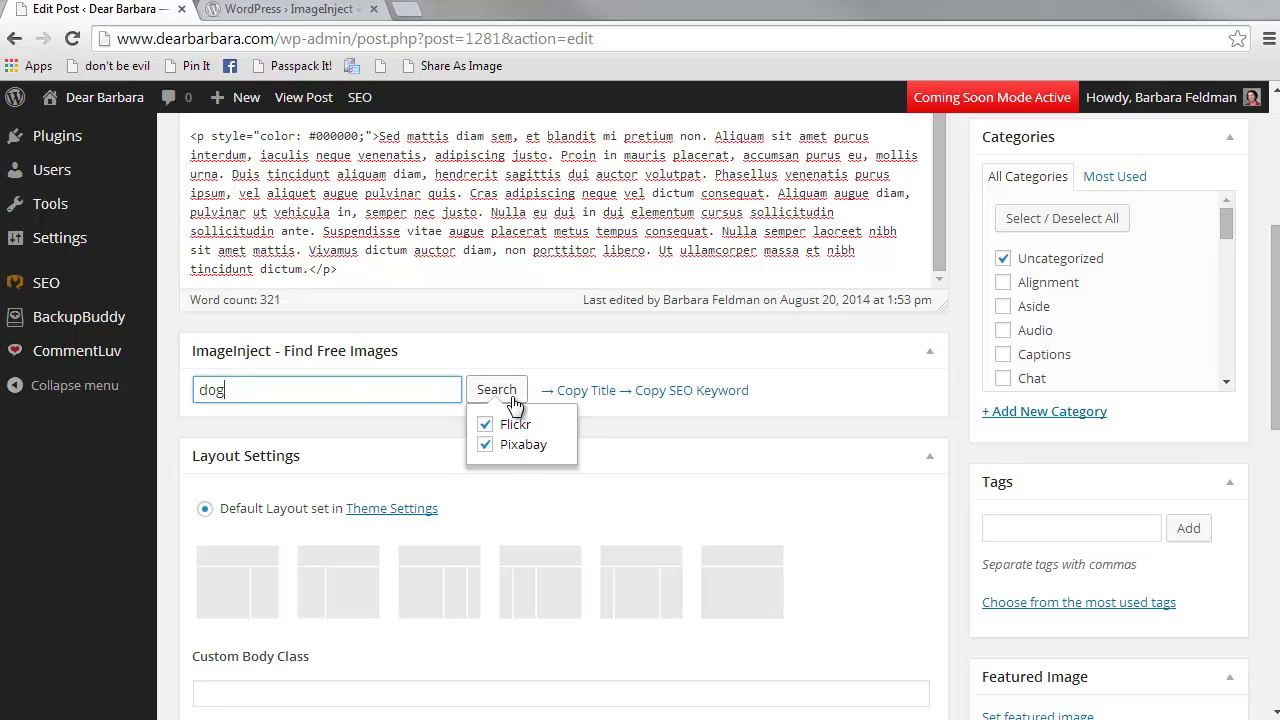
click(498, 390)
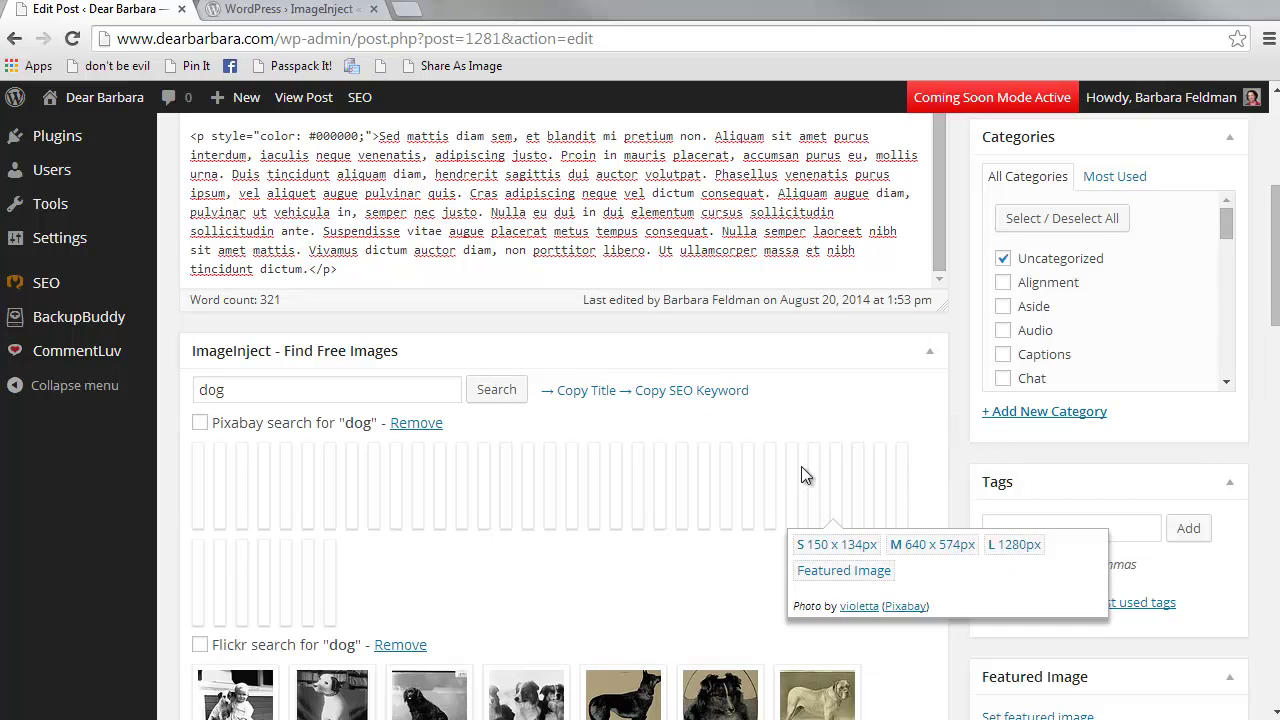
- Browse the Pixabay and Flickr dog results, previewing thumbnails to find the golden retriever puppy
scroll(792, 508, down, 1)
scroll(792, 508, down, 1)
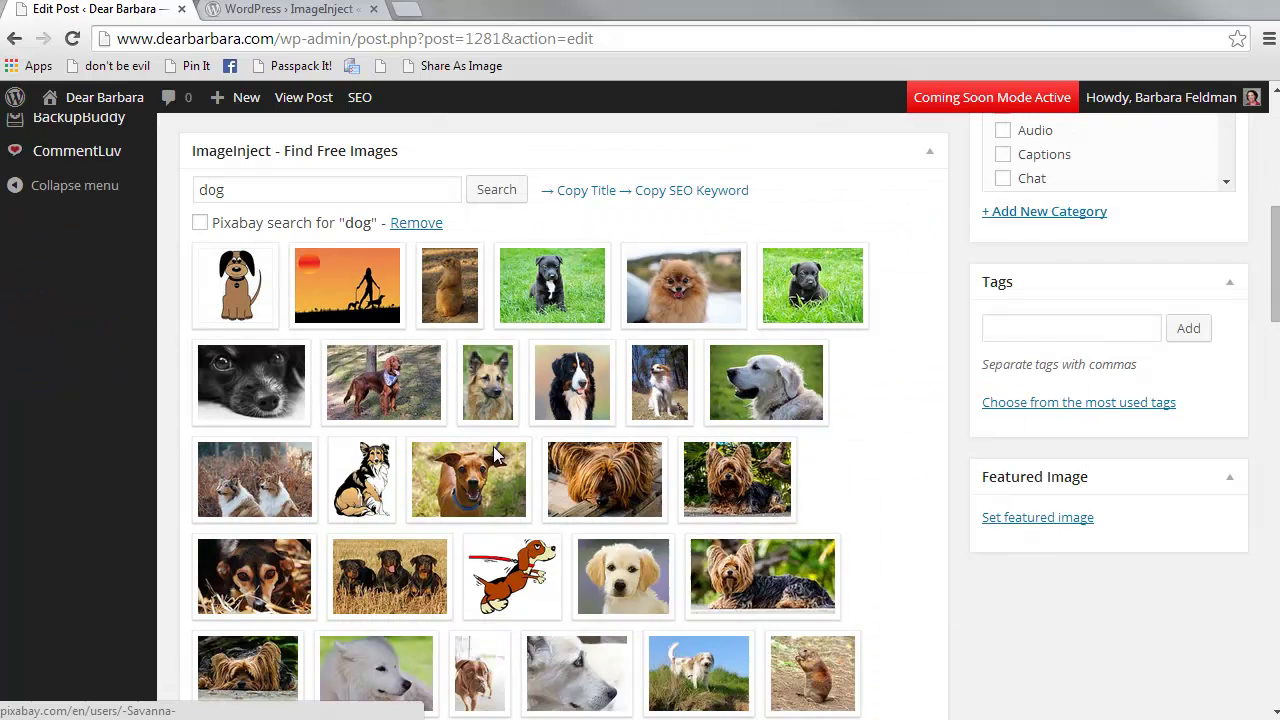
mouse_move(498, 491)
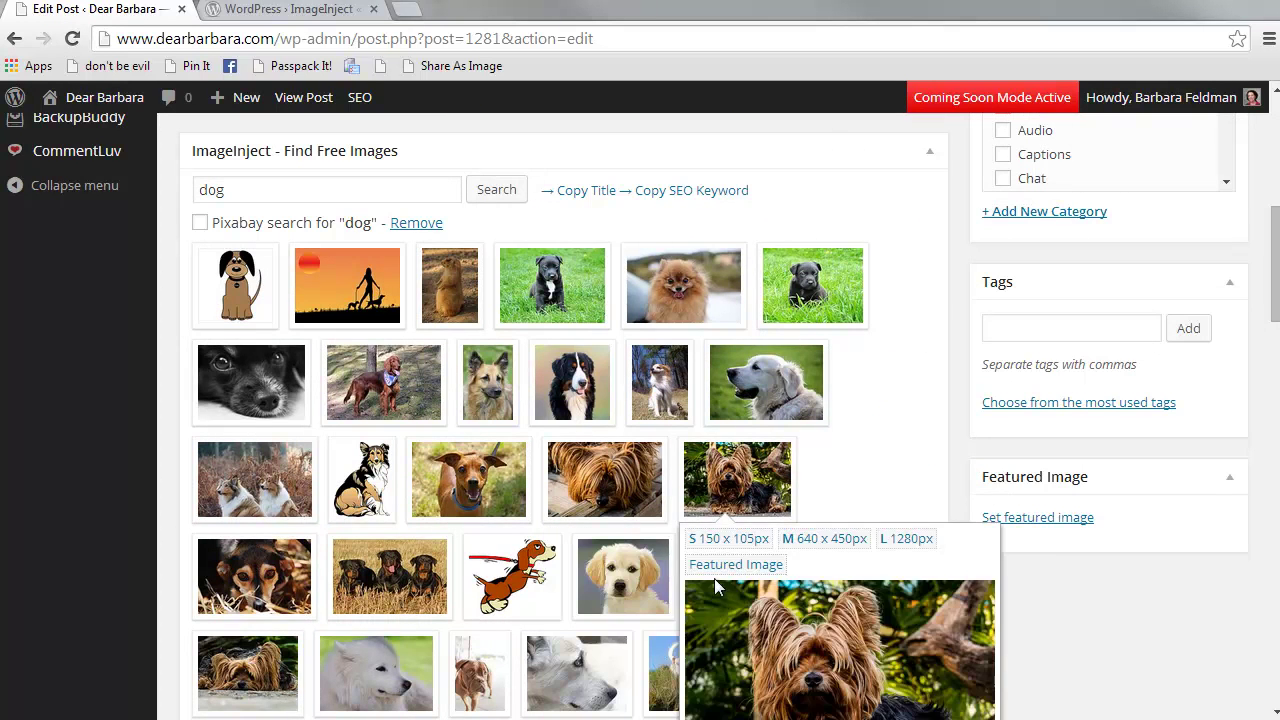
scroll(520, 570, down, 5)
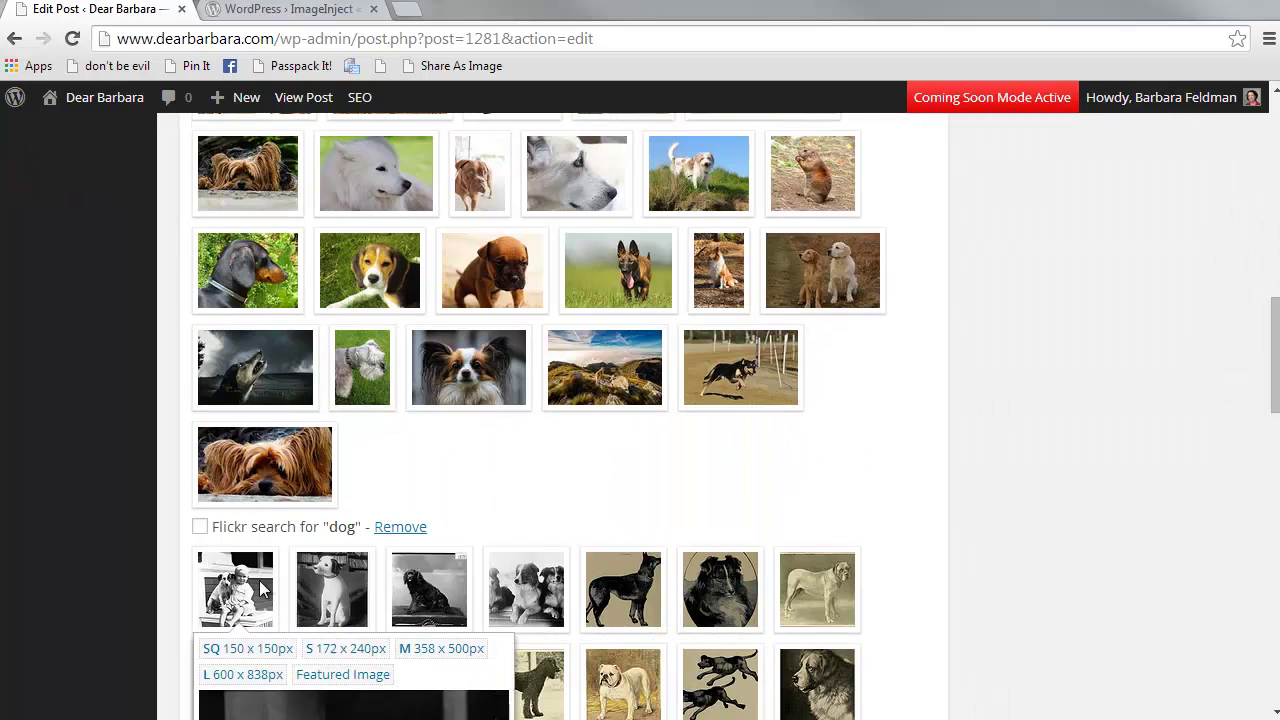
scroll(606, 569, down, 2)
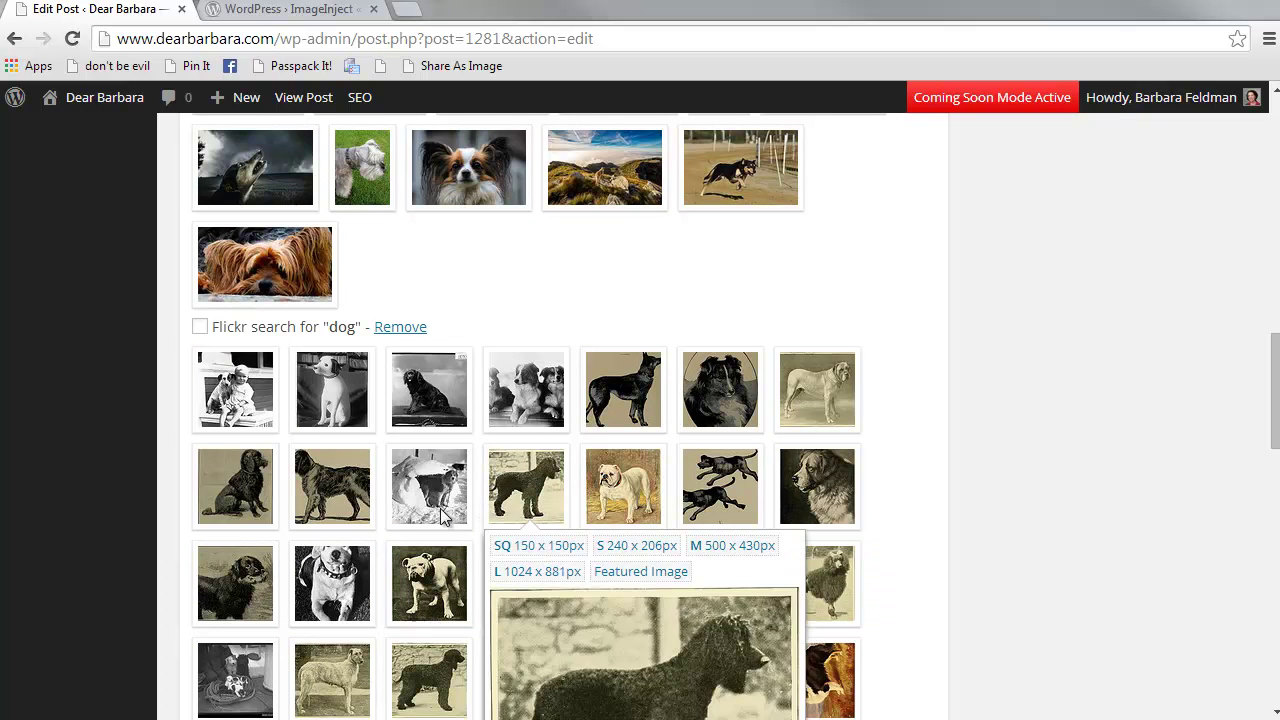
mouse_move(405, 545)
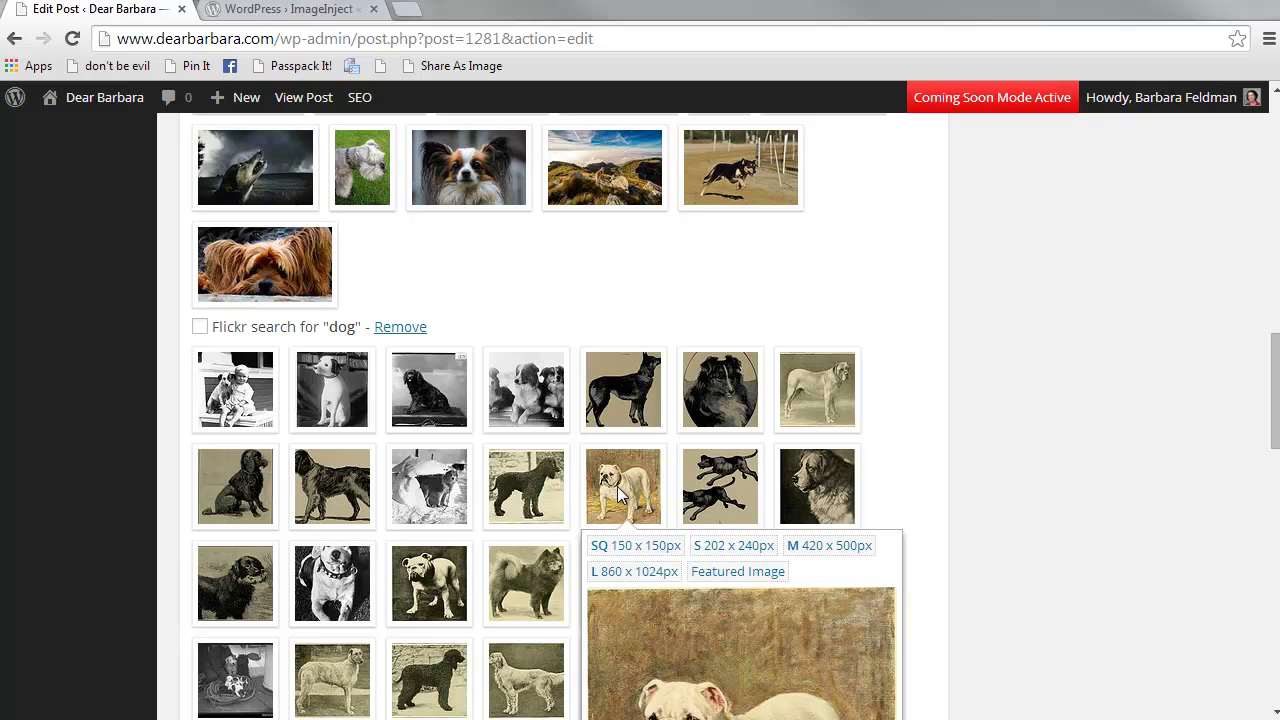
scroll(631, 508, up, 5)
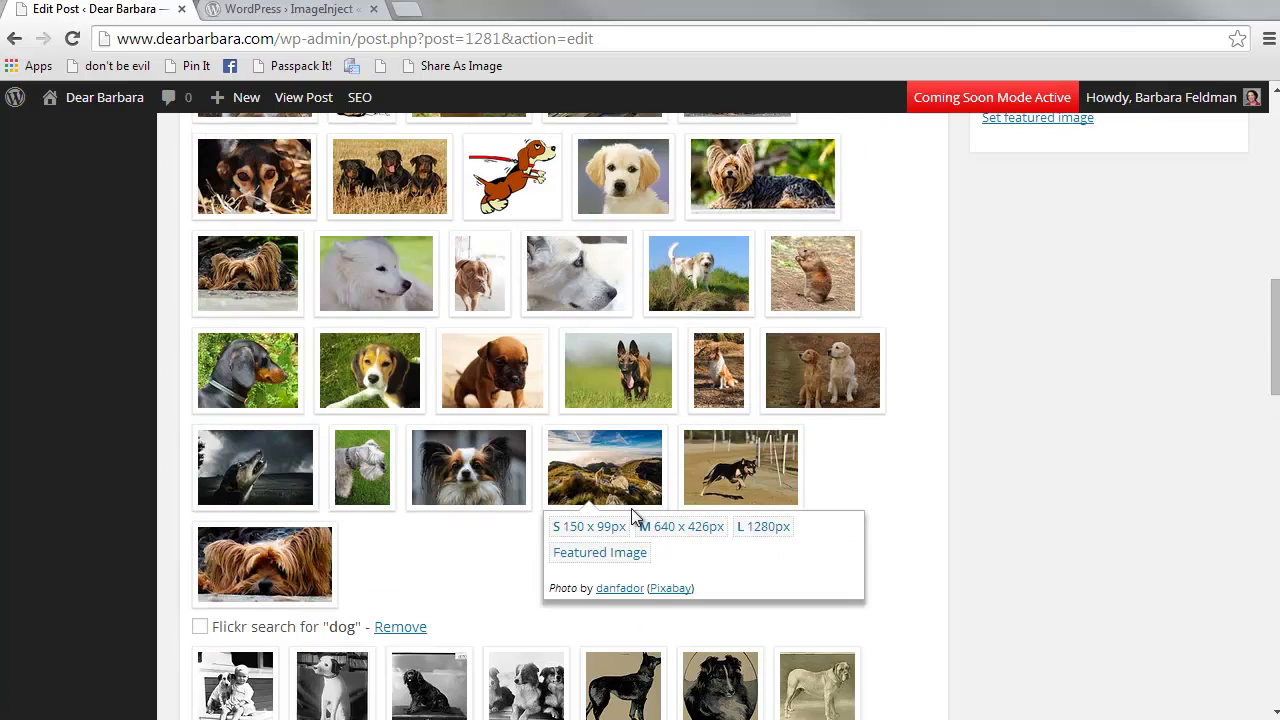
scroll(631, 507, up, 2)
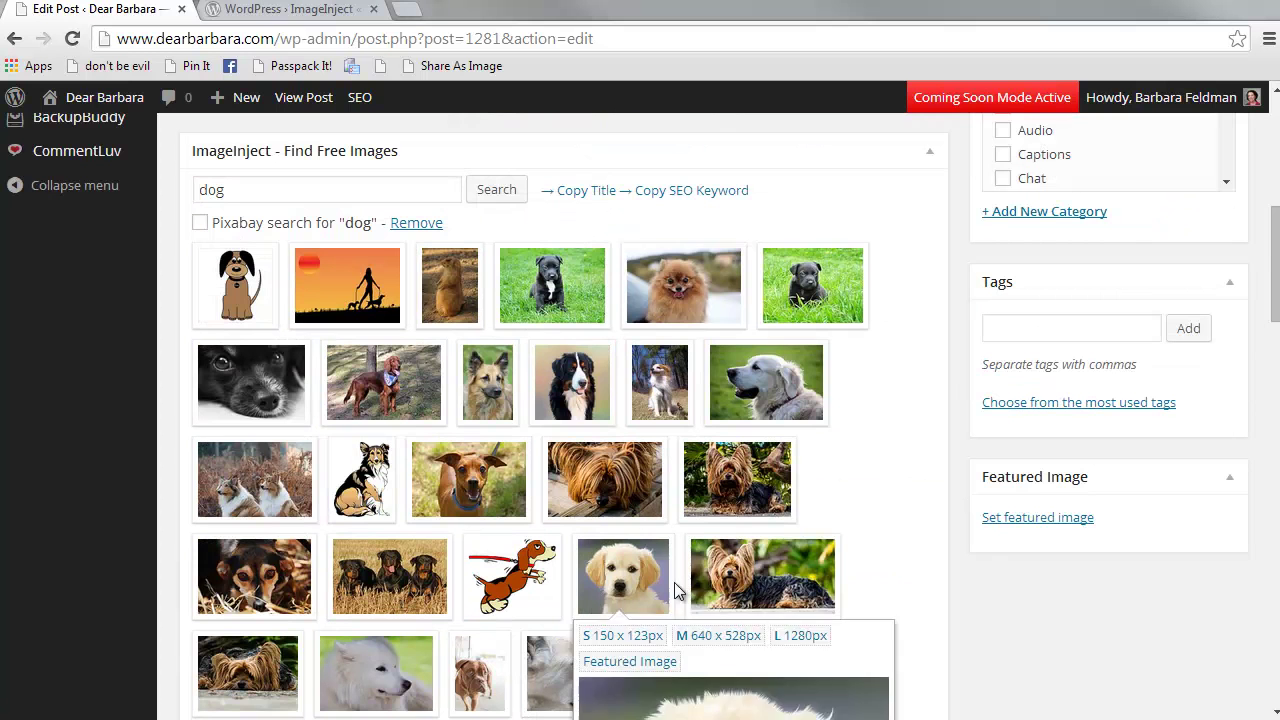
- Set the Pixabay golden retriever puppy photo as the post's featured image
click(640, 572)
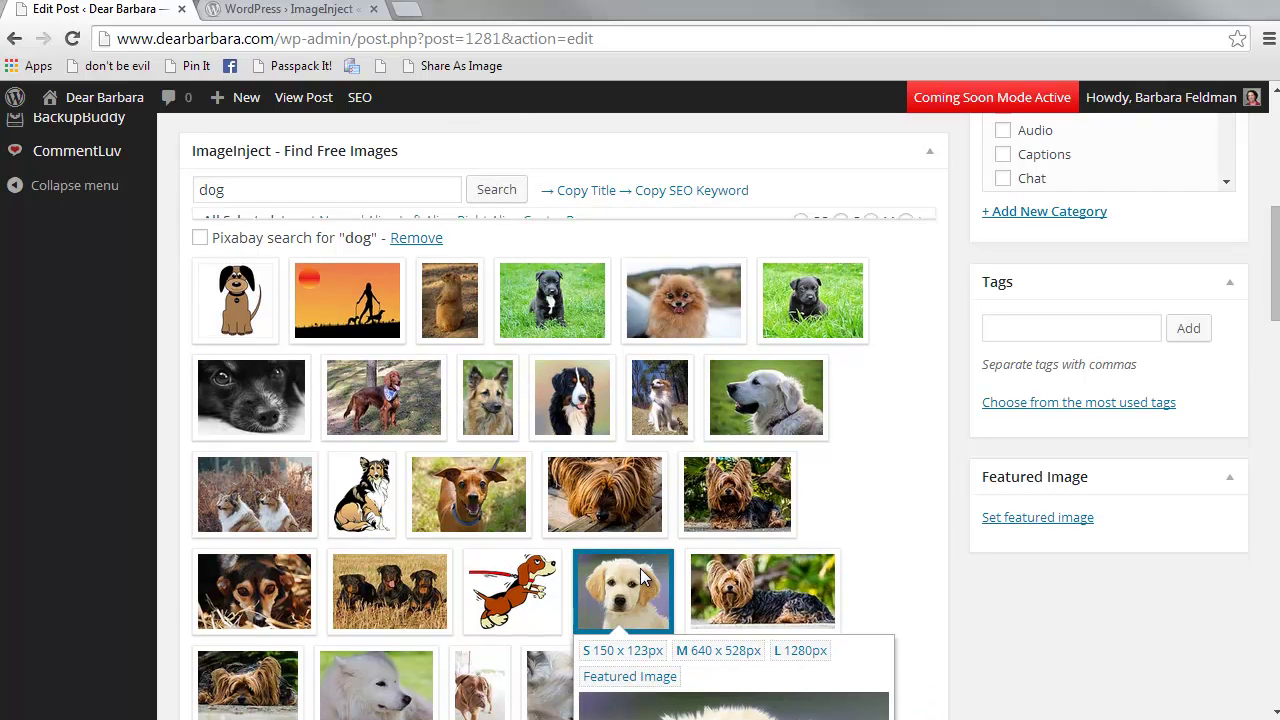
scroll(870, 630, down, 3)
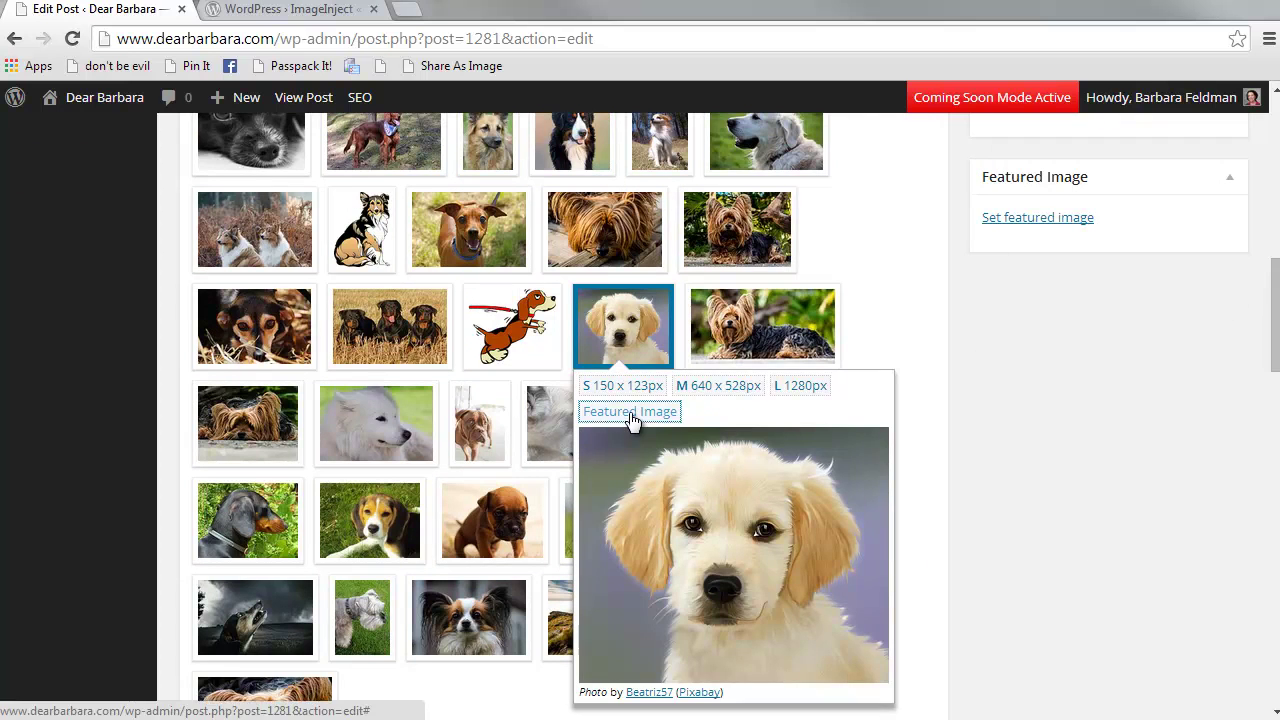
scroll(632, 415, up, 1)
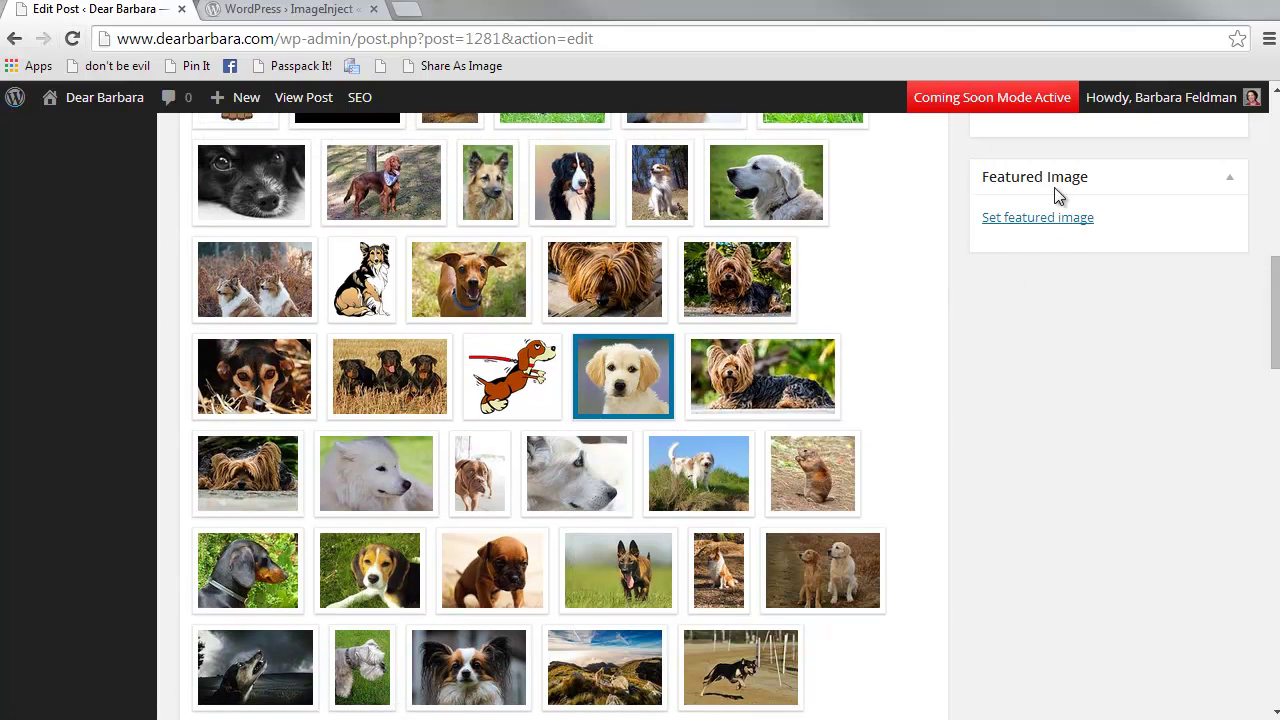
click(71, 38)
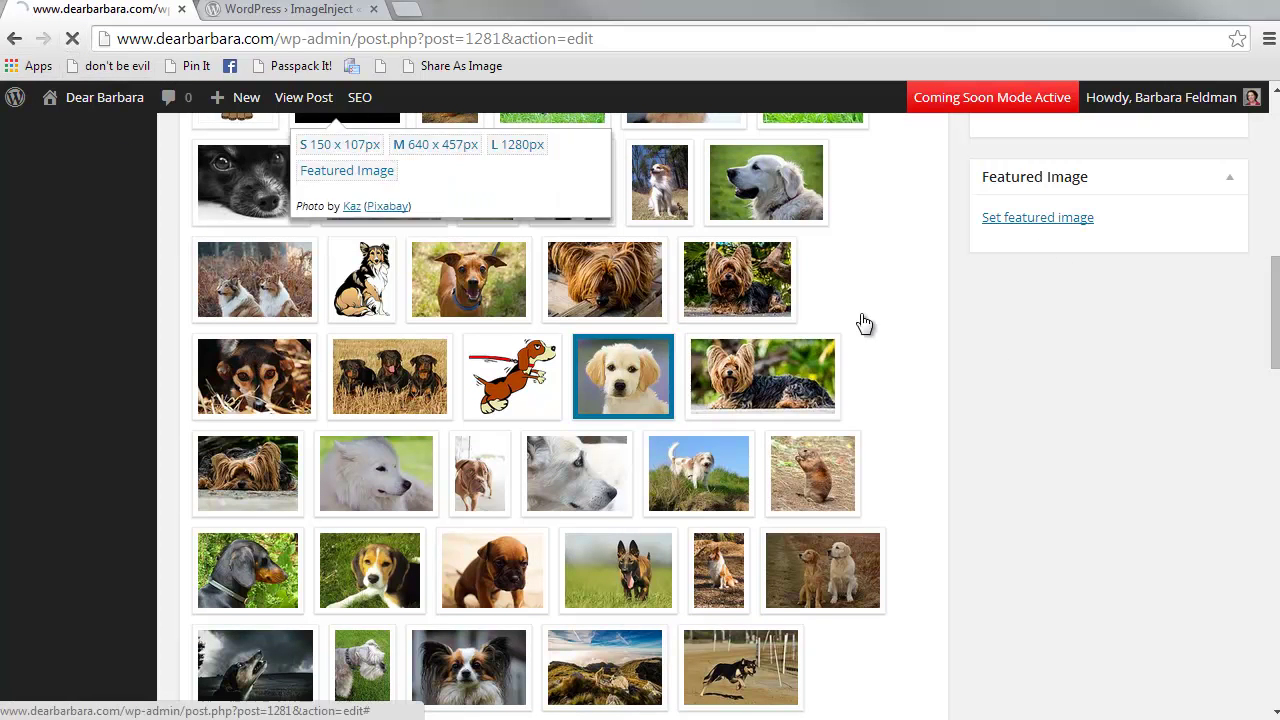
scroll(906, 449, down, 1)
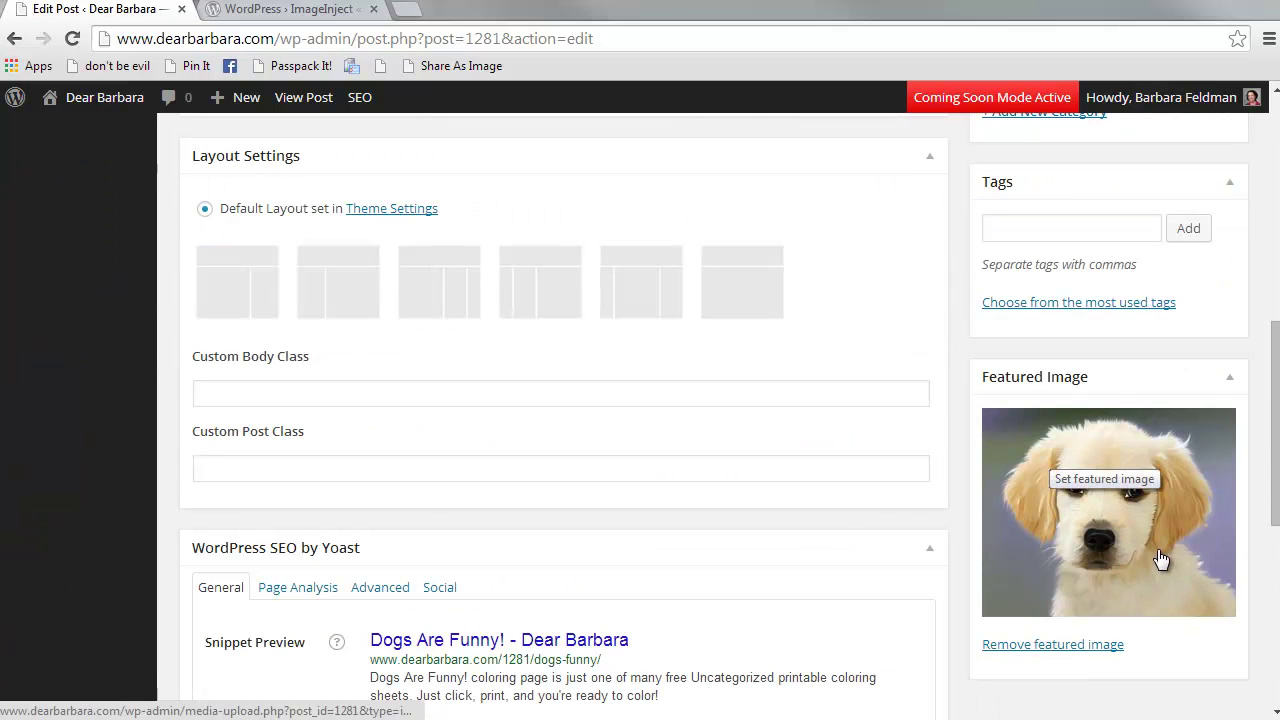
scroll(1150, 420, up, 6)
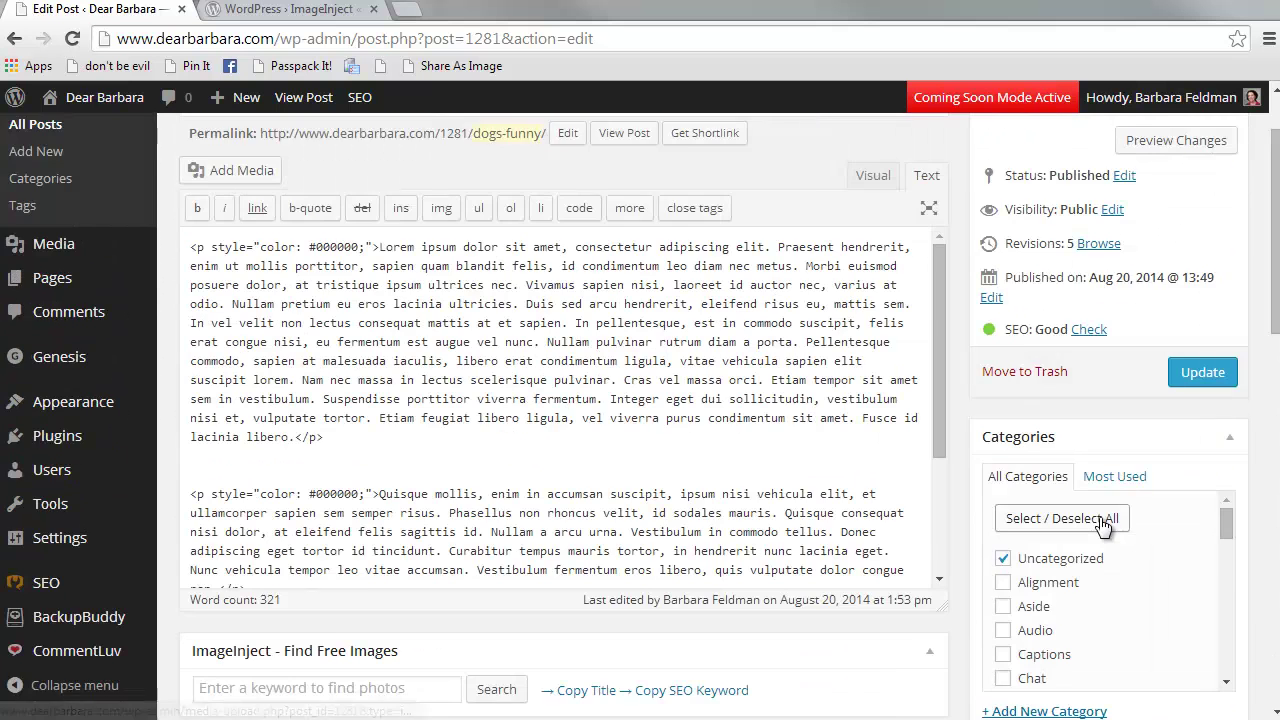
- Update the post, check its puppy thumbnail on the Uncategorized archive, and reopen it for editing
click(1212, 372)
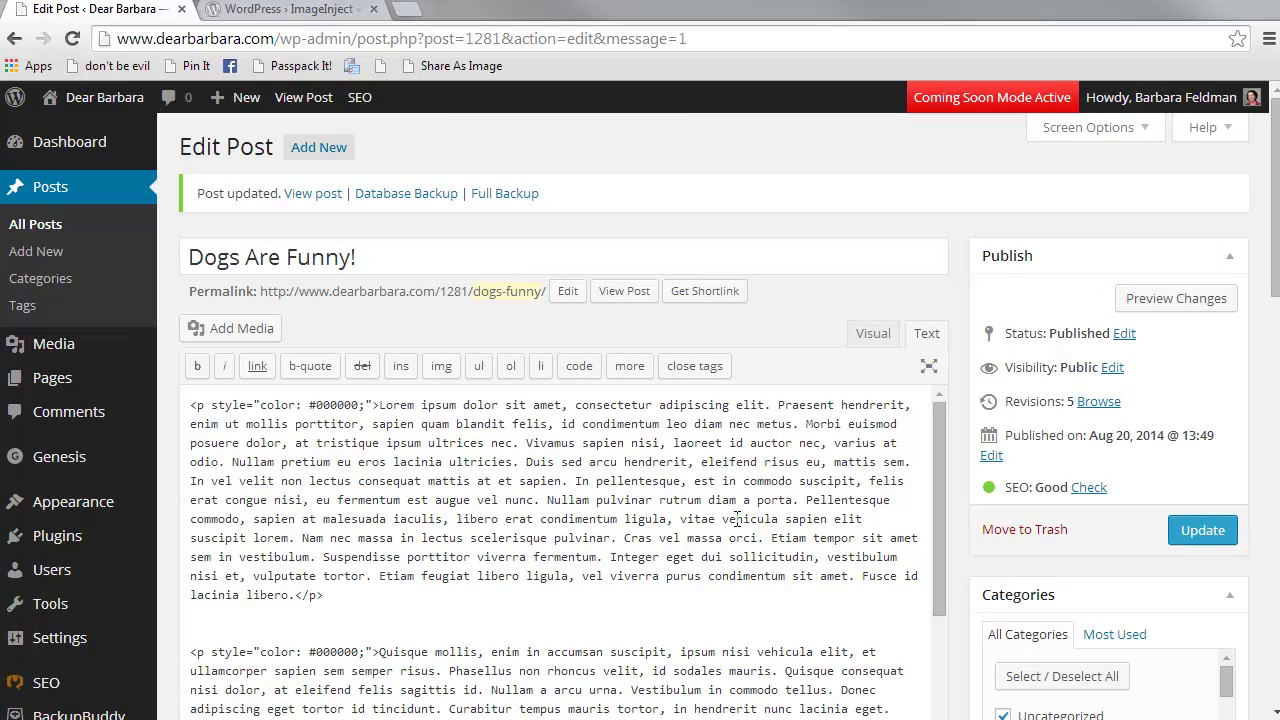
click(624, 291)
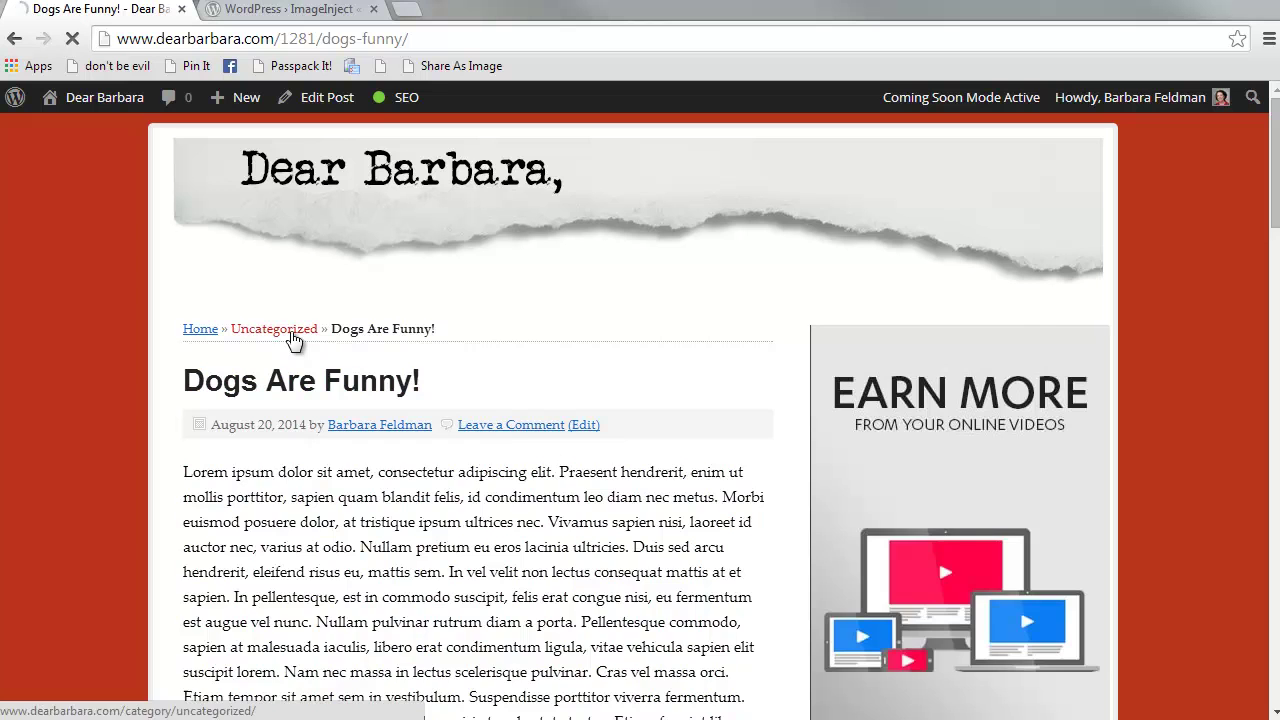
click(292, 338)
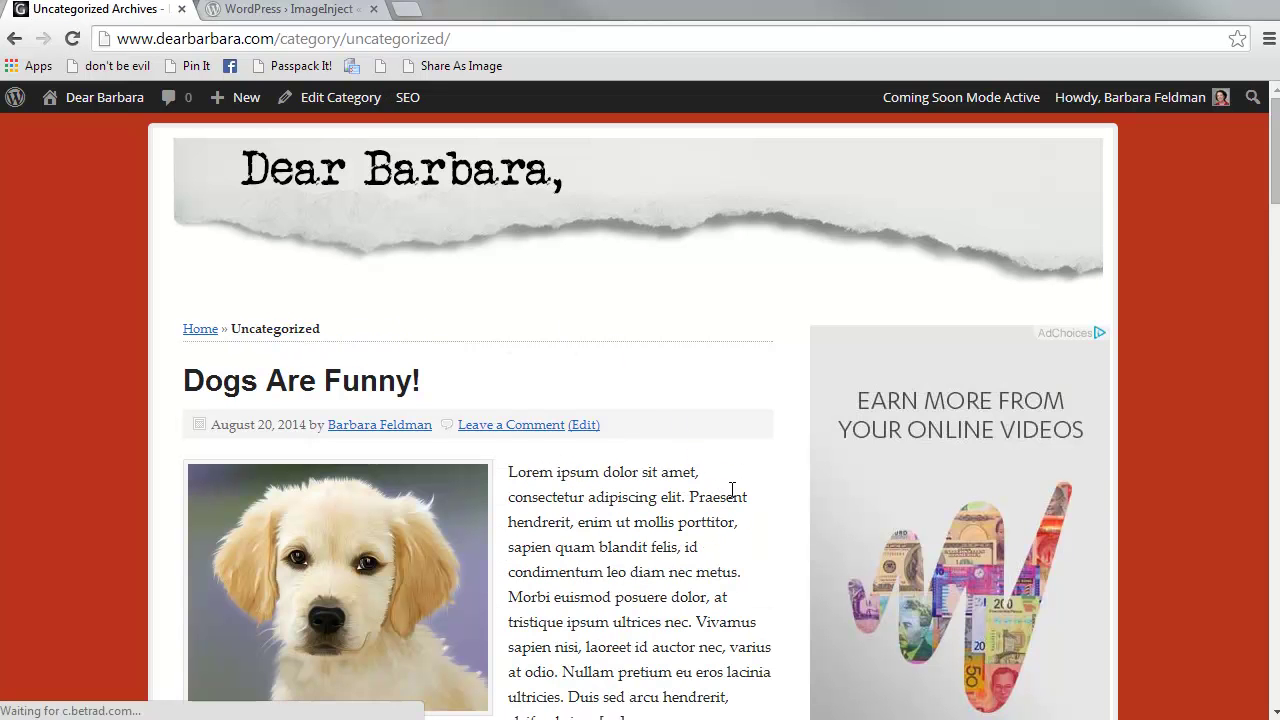
scroll(731, 495, down, 2)
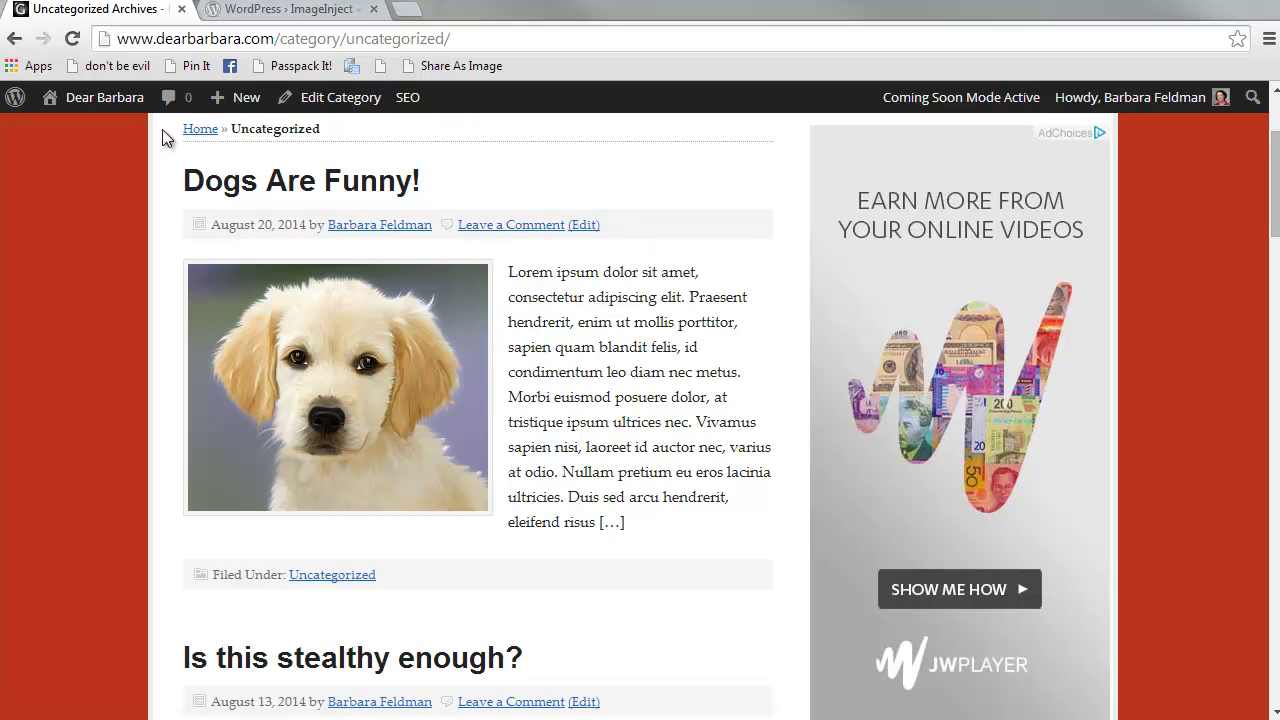
click(361, 188)
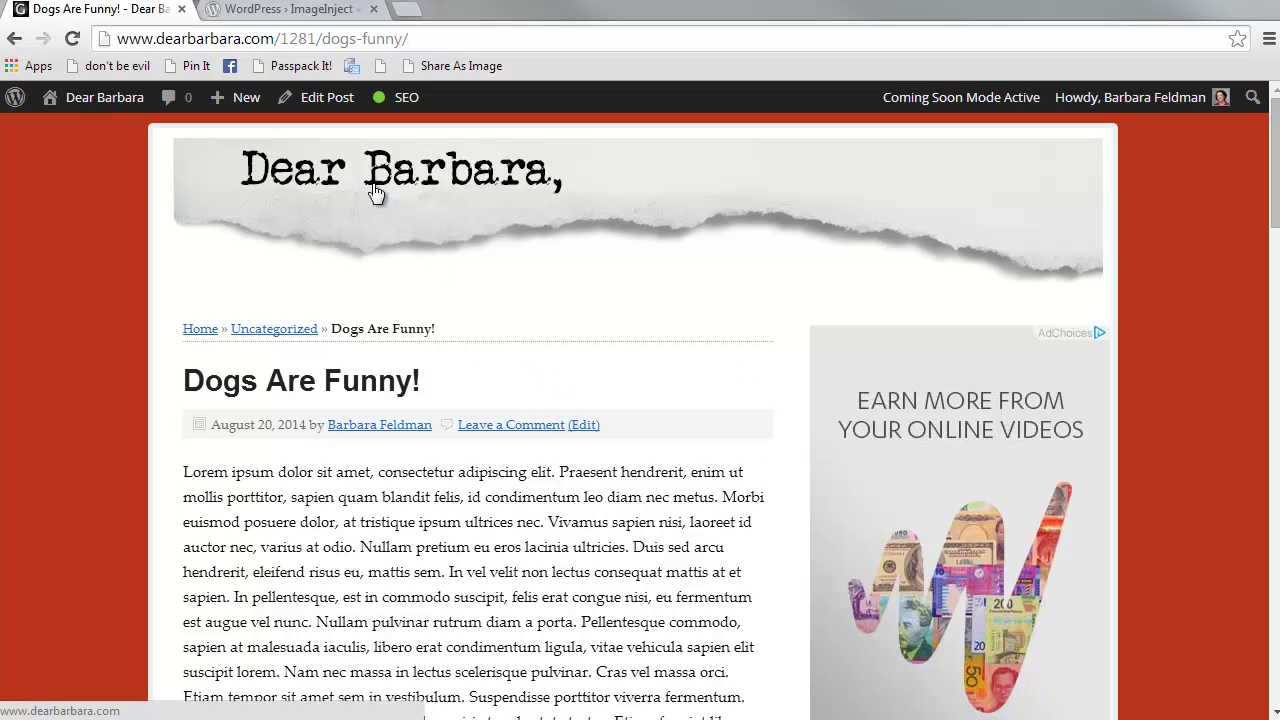
click(580, 425)
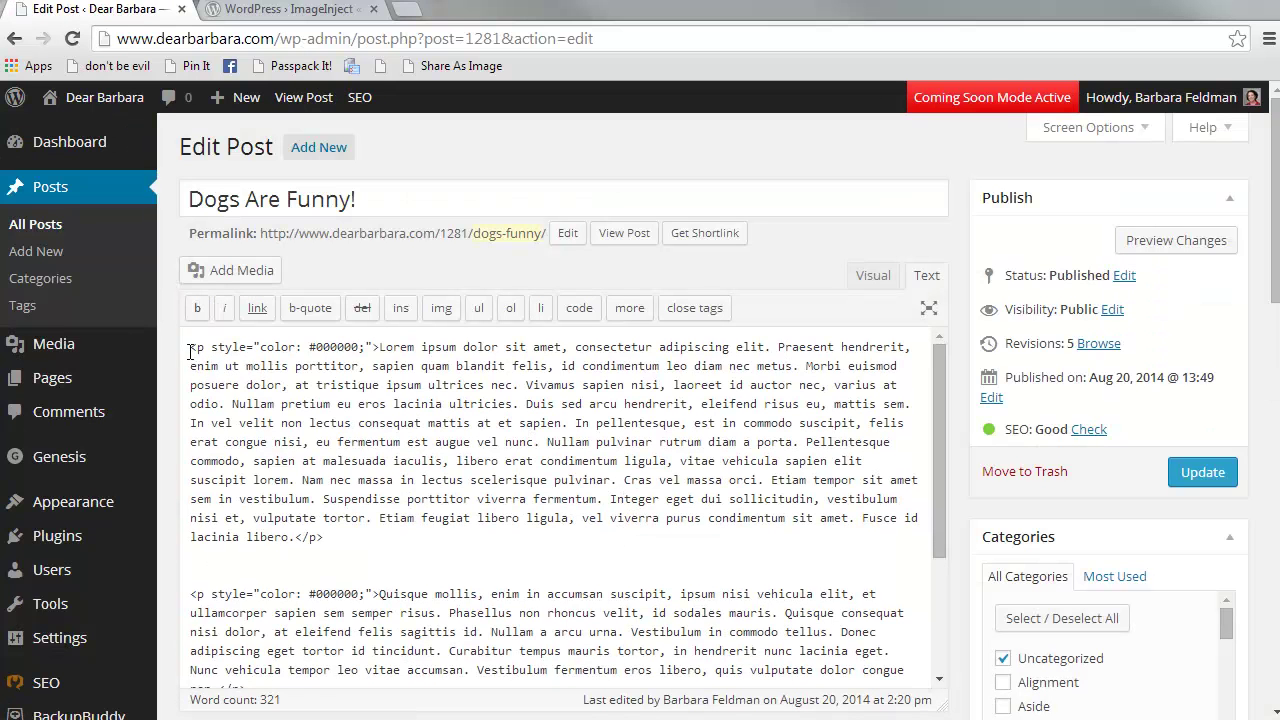
- Insert the puppy photo at the post's start, captioned 'Cute little puppy.' with Link To set to None
click(399, 518)
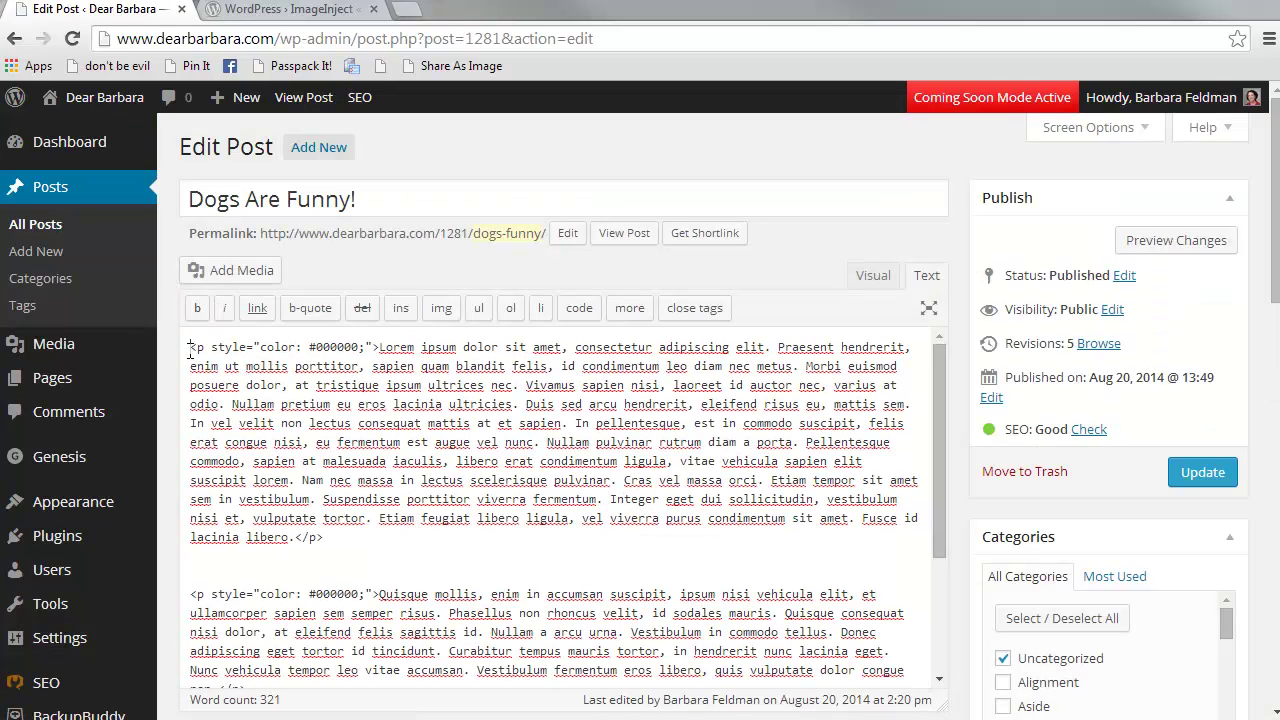
click(250, 272)
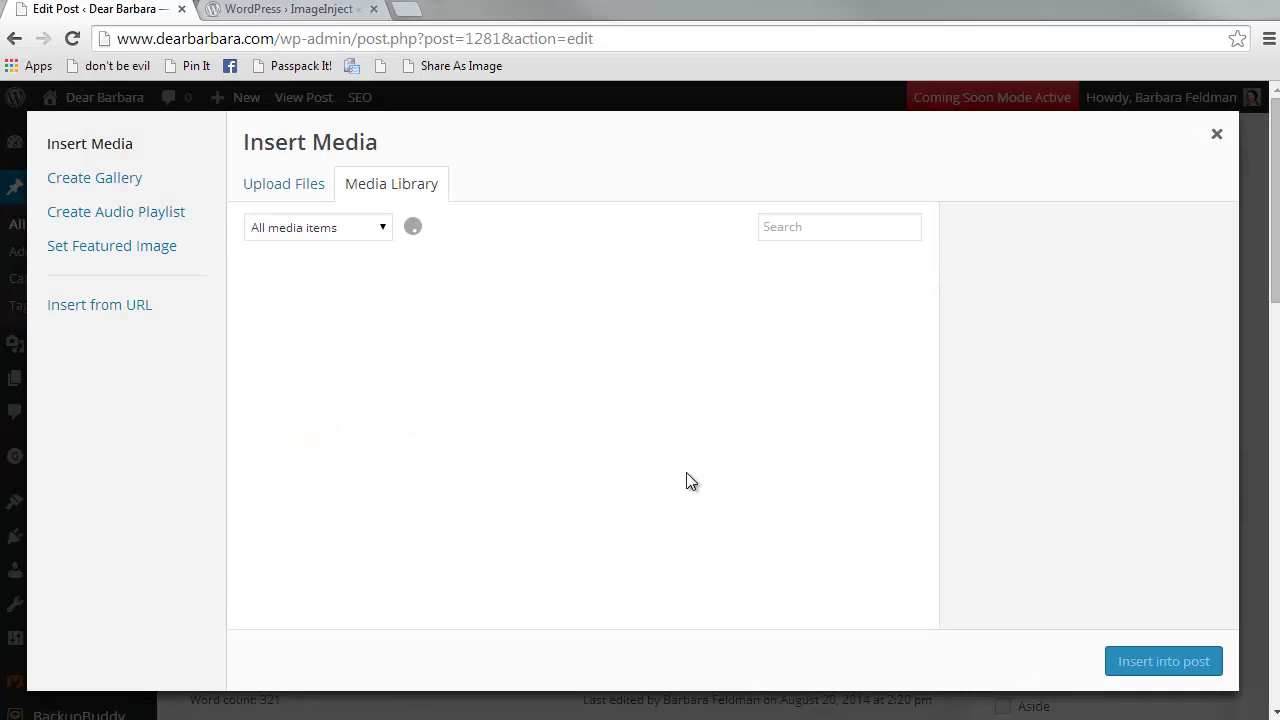
click(310, 312)
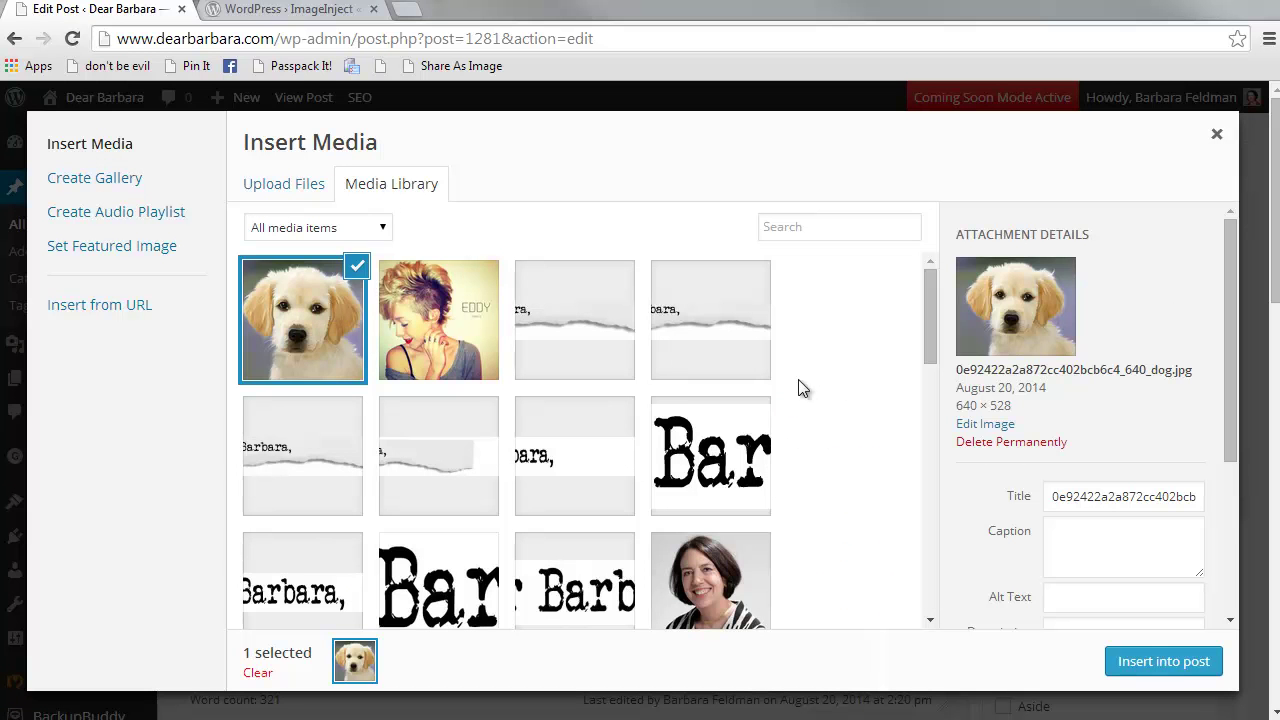
click(1124, 553)
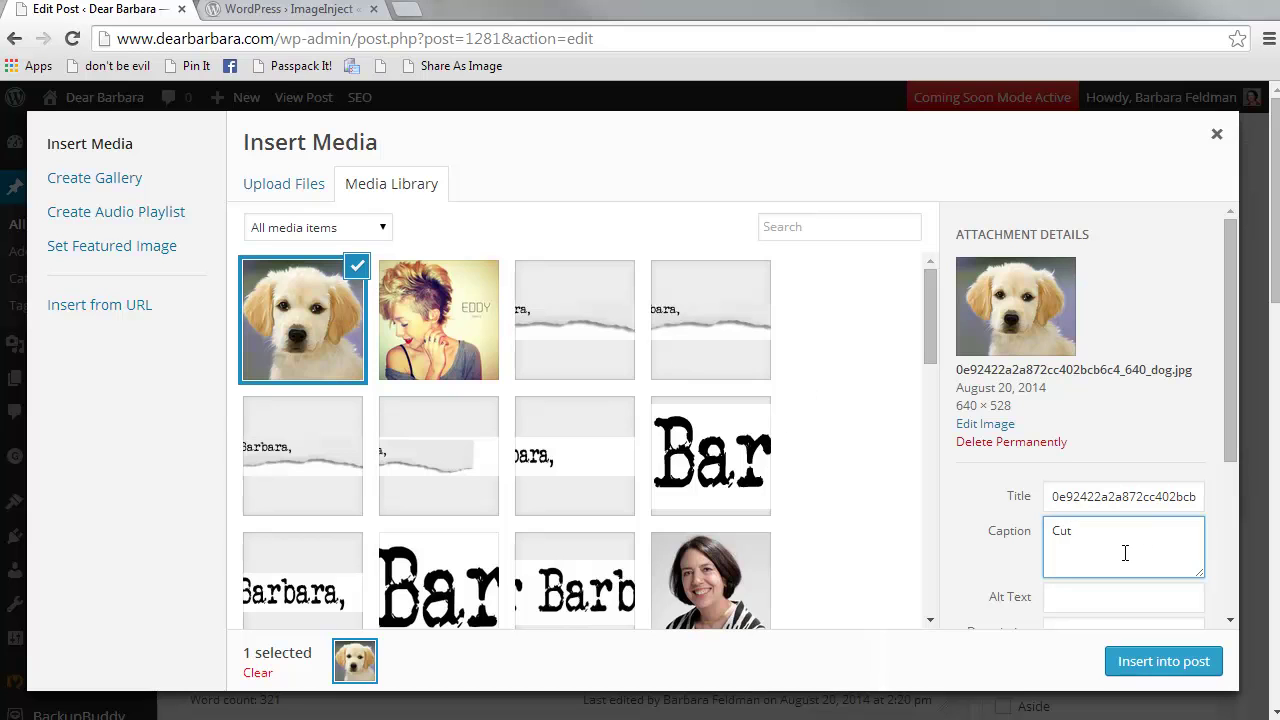
text(Cute little puppy.)
scroll(1128, 557, down, 3)
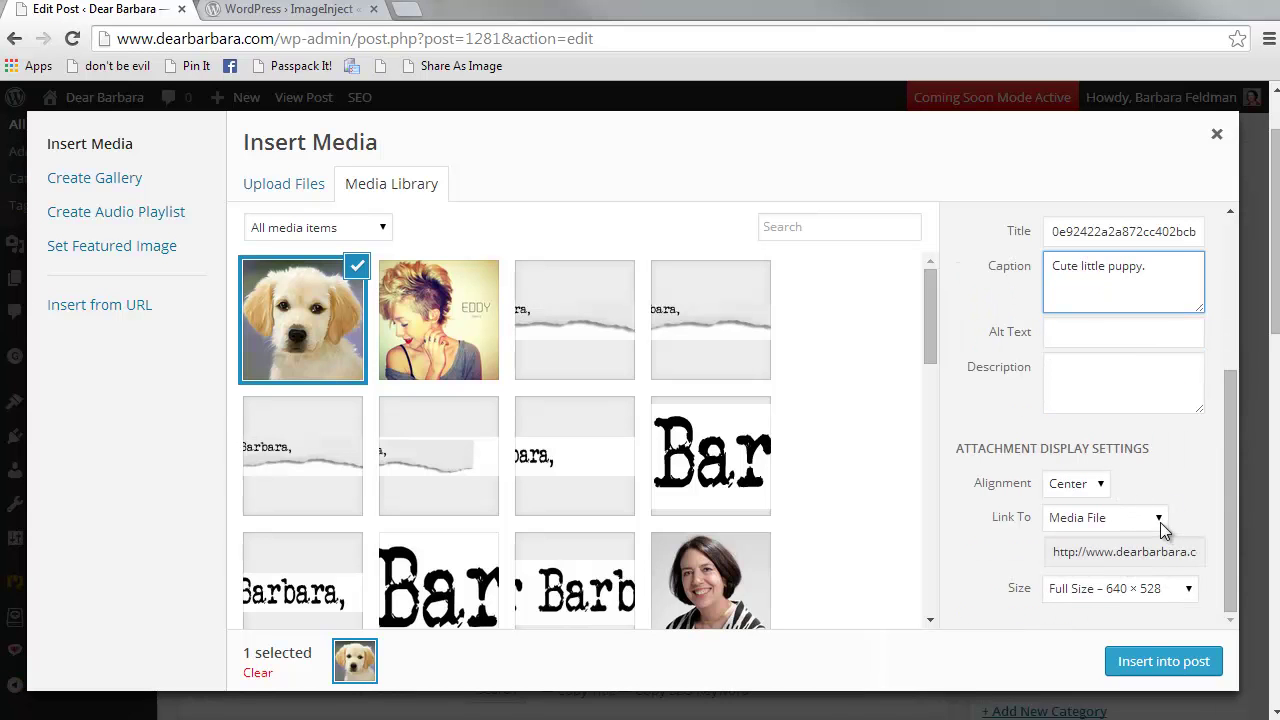
click(1162, 528)
click(1100, 590)
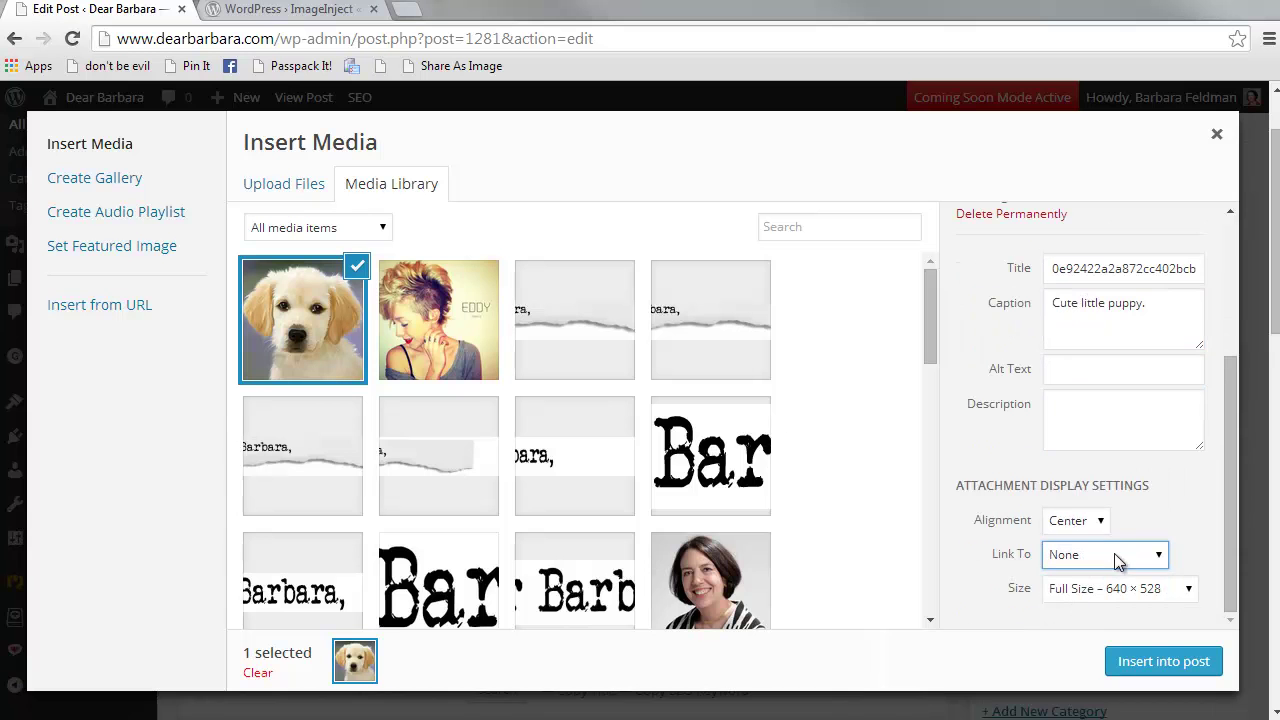
click(1172, 663)
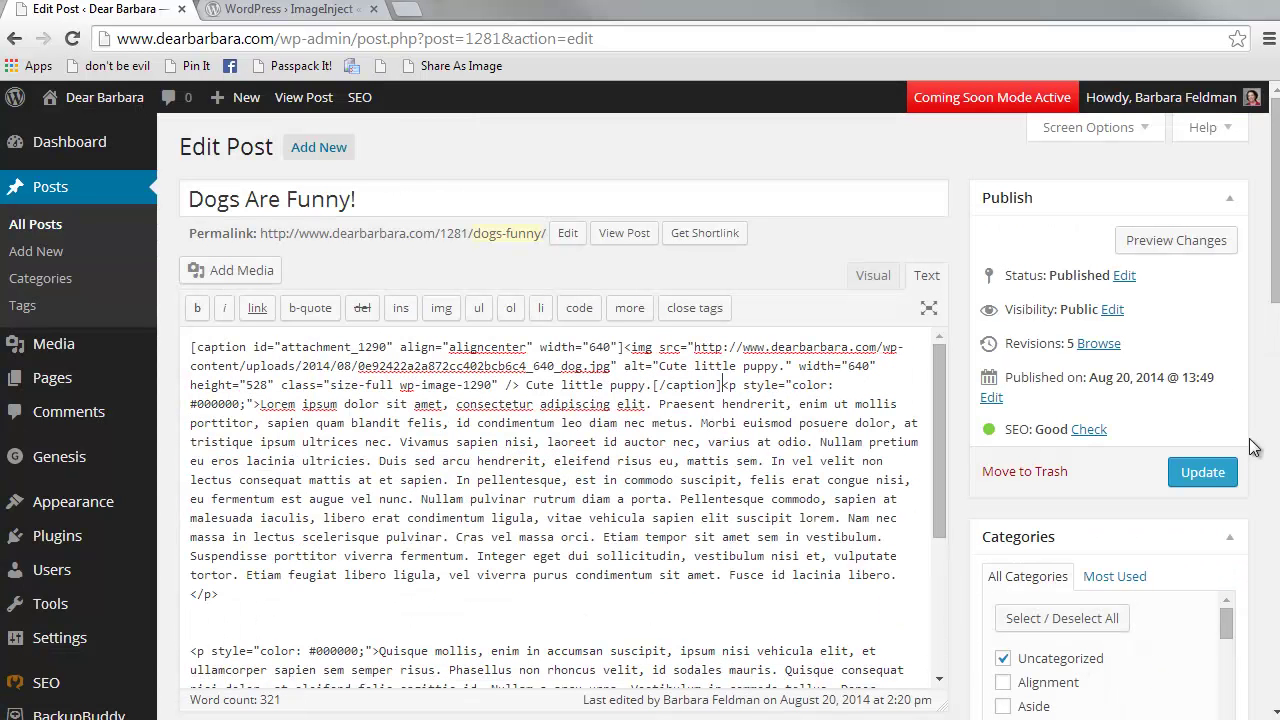
- Update the post, check the captioned puppy photo on the live post, and go back to the Uncategorized archive
click(1210, 478)
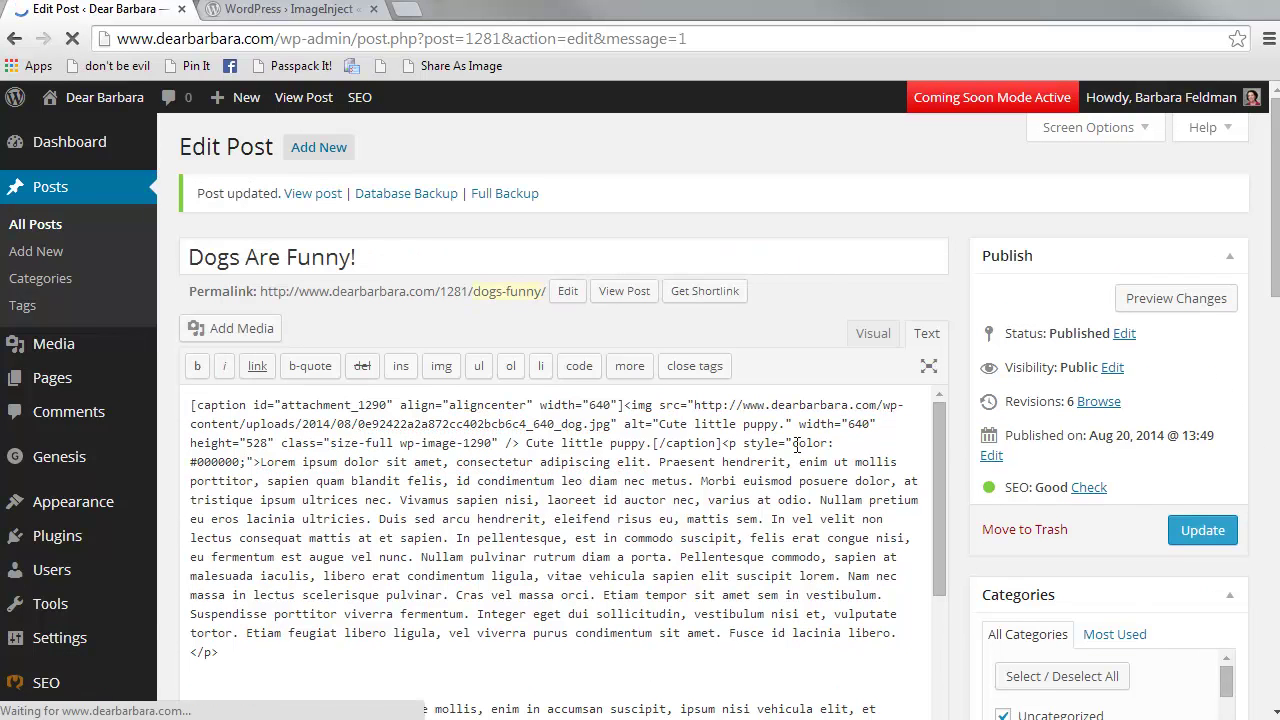
click(638, 296)
scroll(871, 566, down, 3)
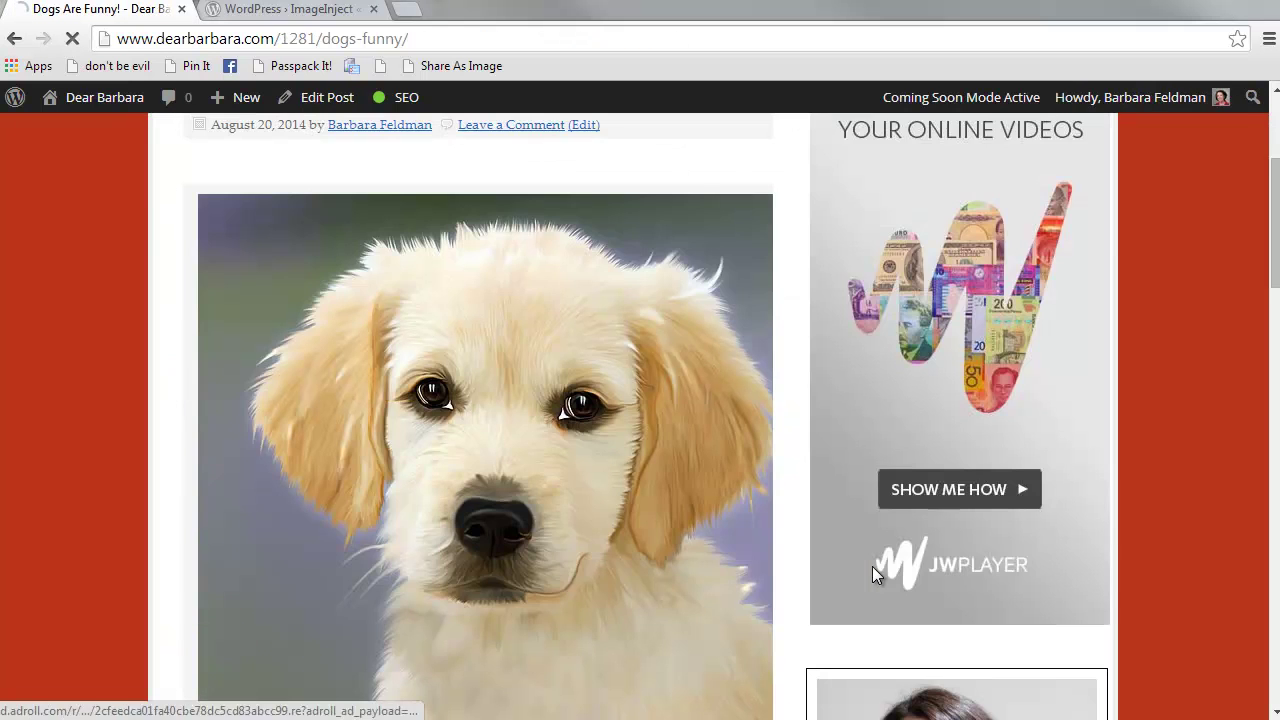
scroll(827, 590, down, 2)
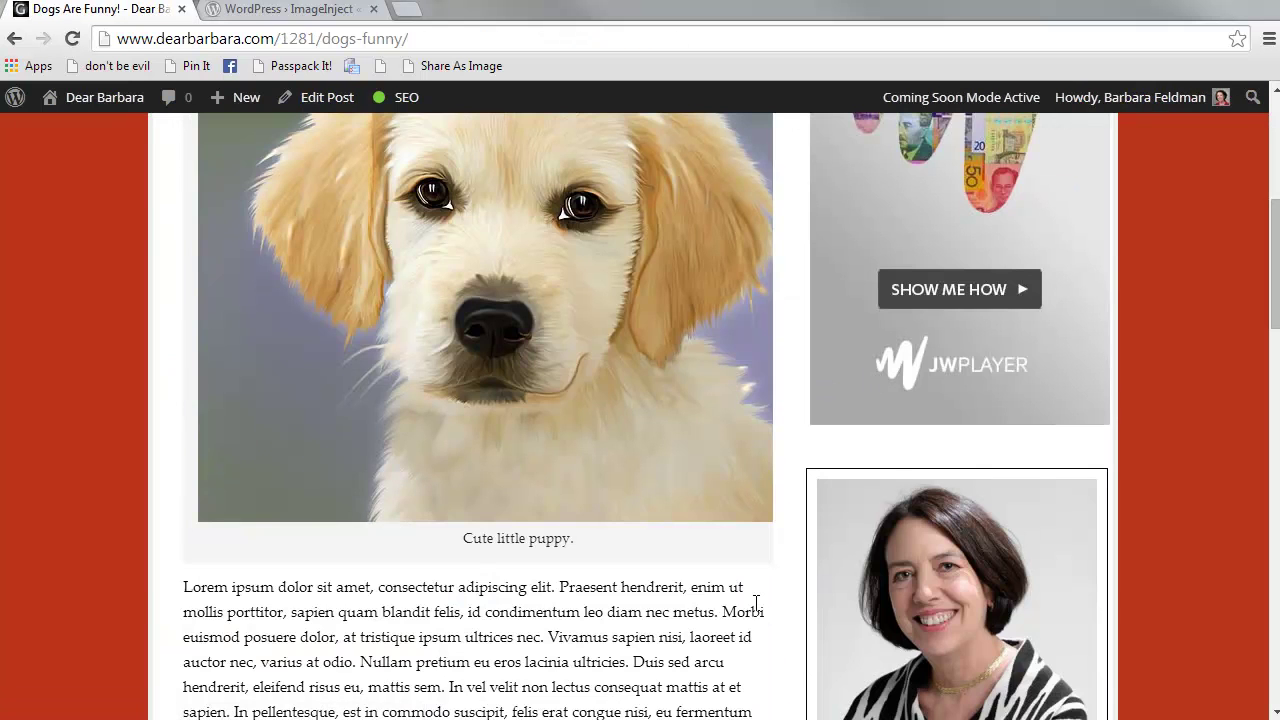
scroll(756, 605, up, 2)
key(alt+Left)
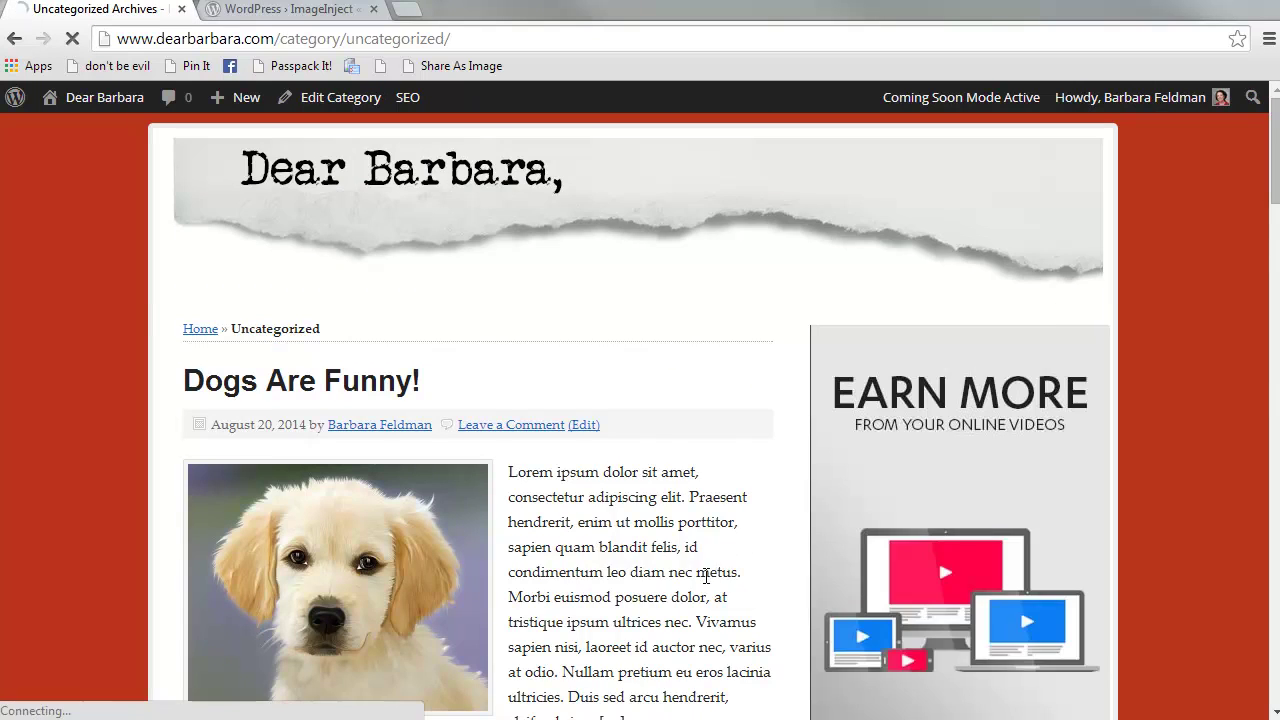
scroll(705, 576, down, 3)
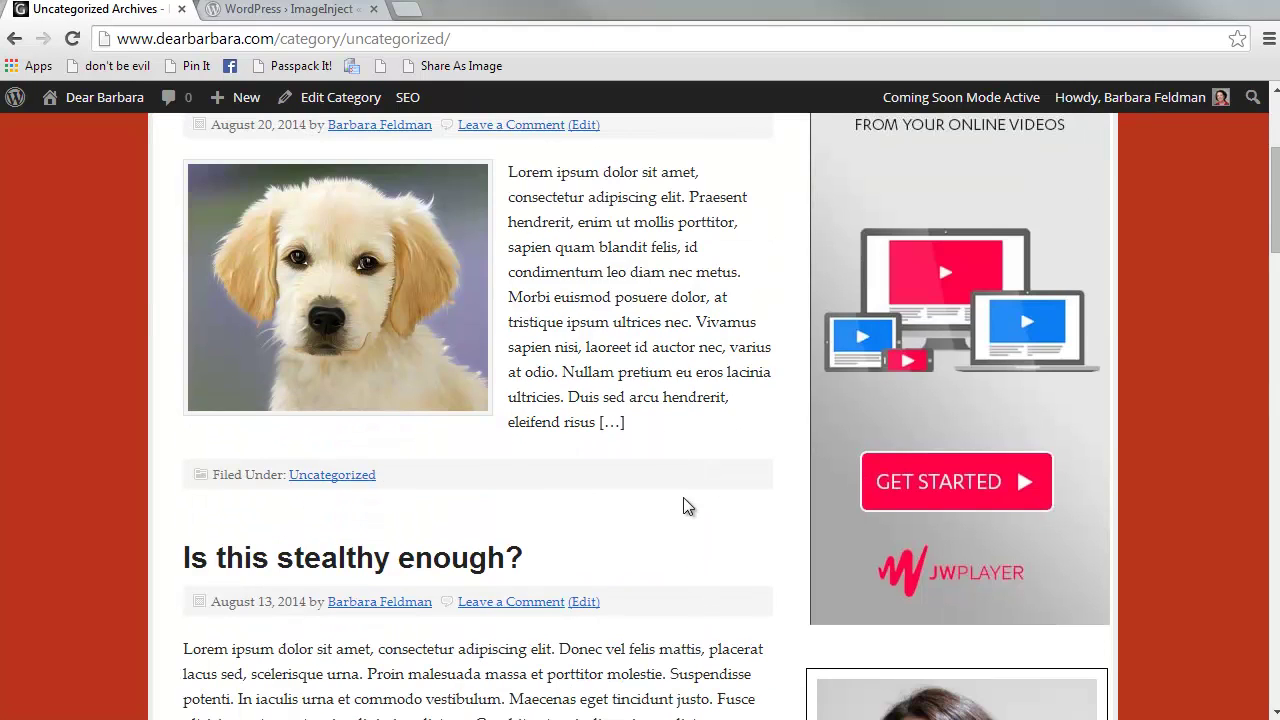